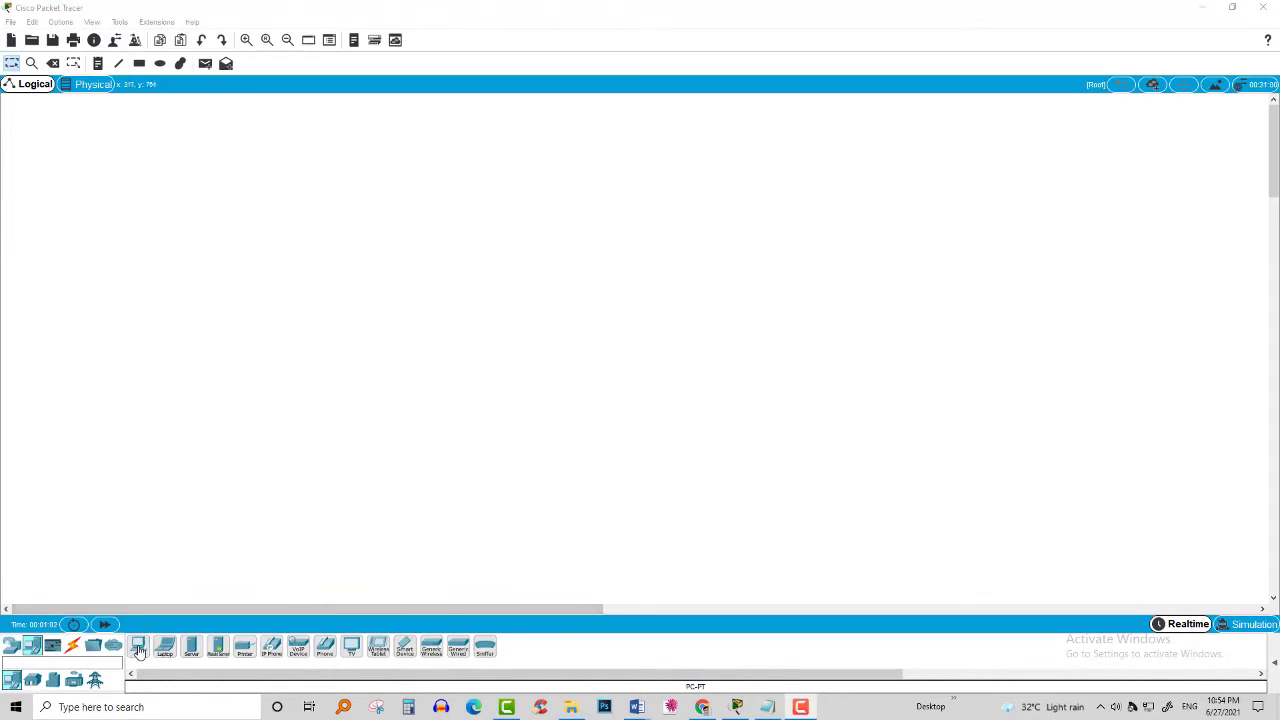
- Place a PC, a 2960-24TT switch and a server on the workspace
{"action": "left_click", "coordinate": [139, 648]}
{"action": "left_click", "coordinate": [216, 335]}
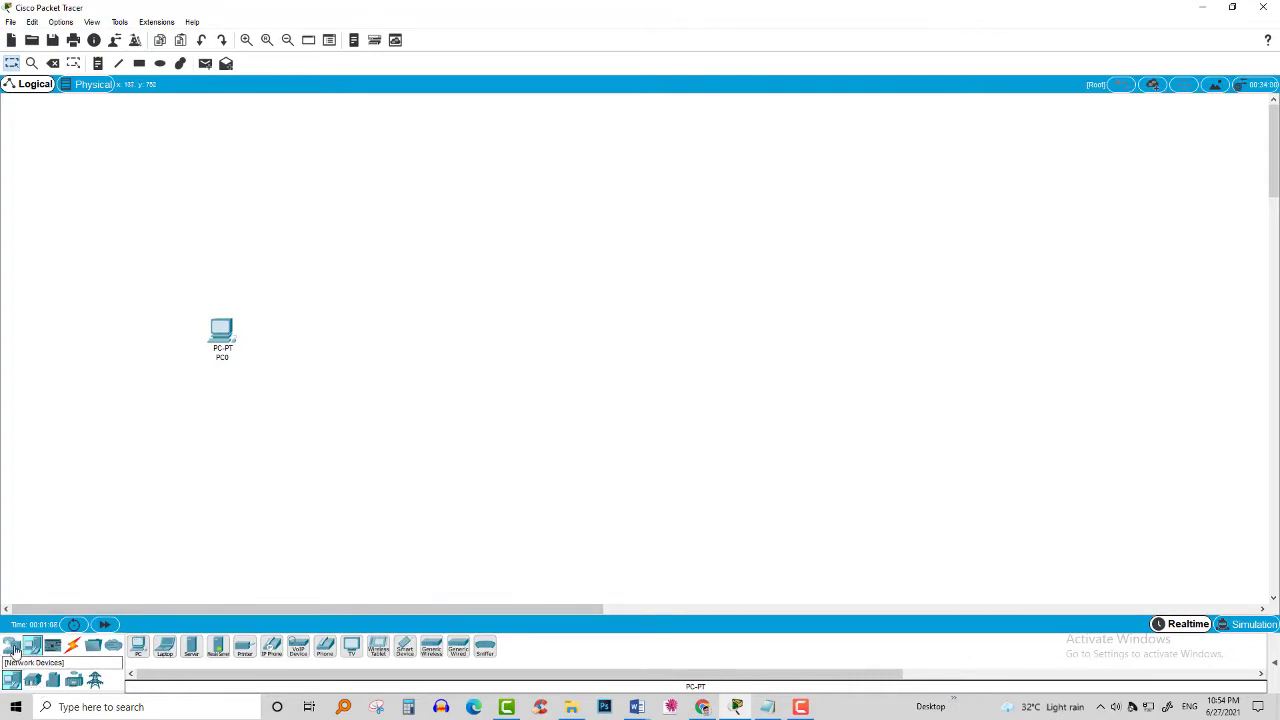
{"action": "left_click", "coordinate": [11, 645]}
{"action": "left_click", "coordinate": [33, 681]}
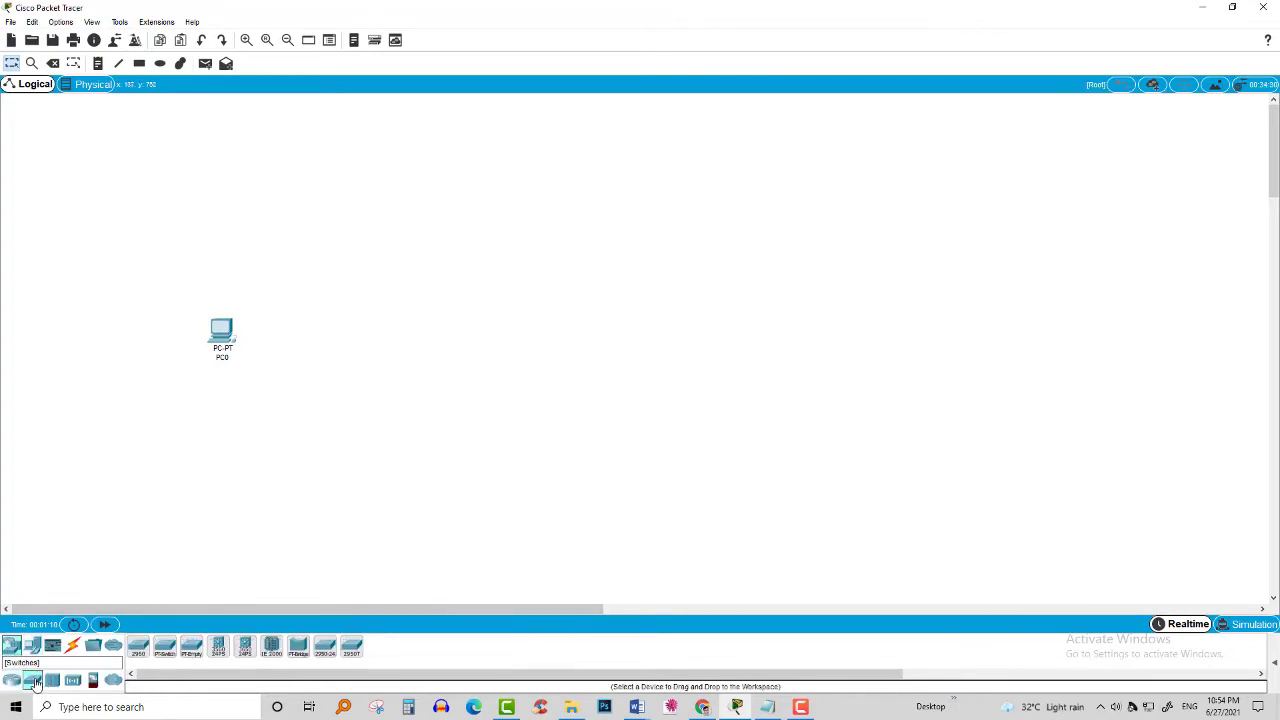
{"action": "left_click", "coordinate": [137, 646]}
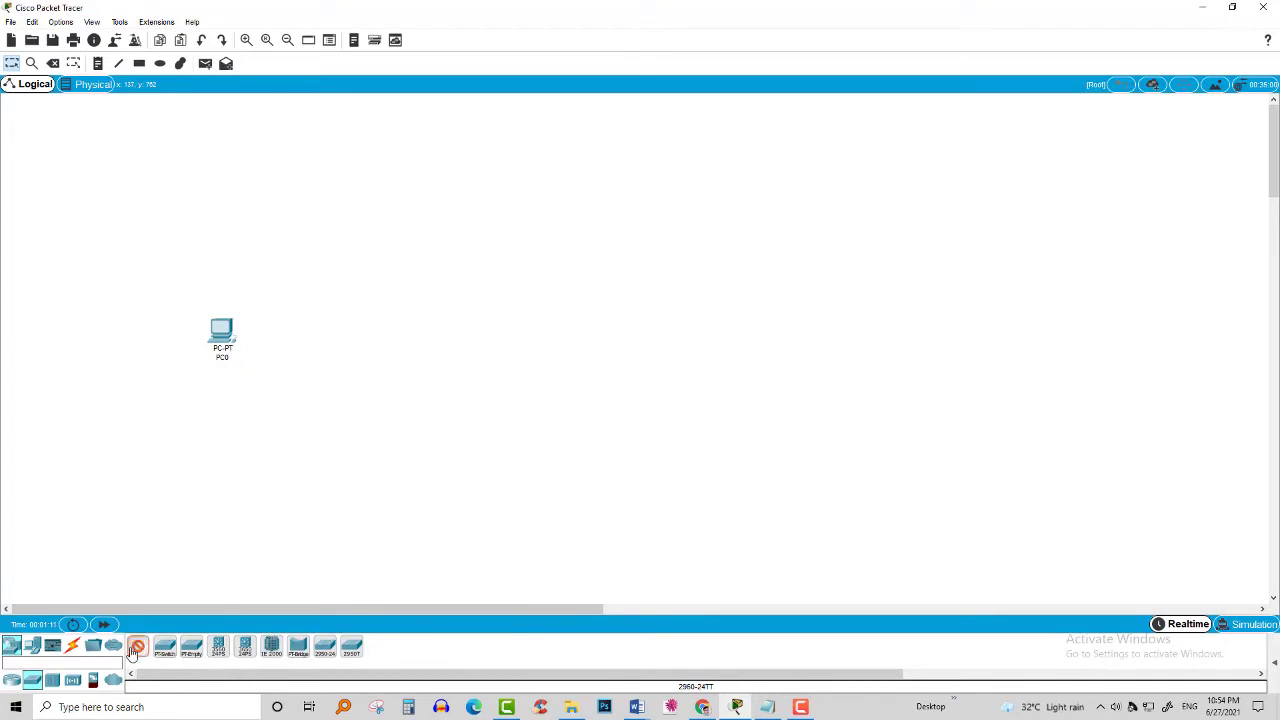
{"action": "left_click", "coordinate": [408, 334]}
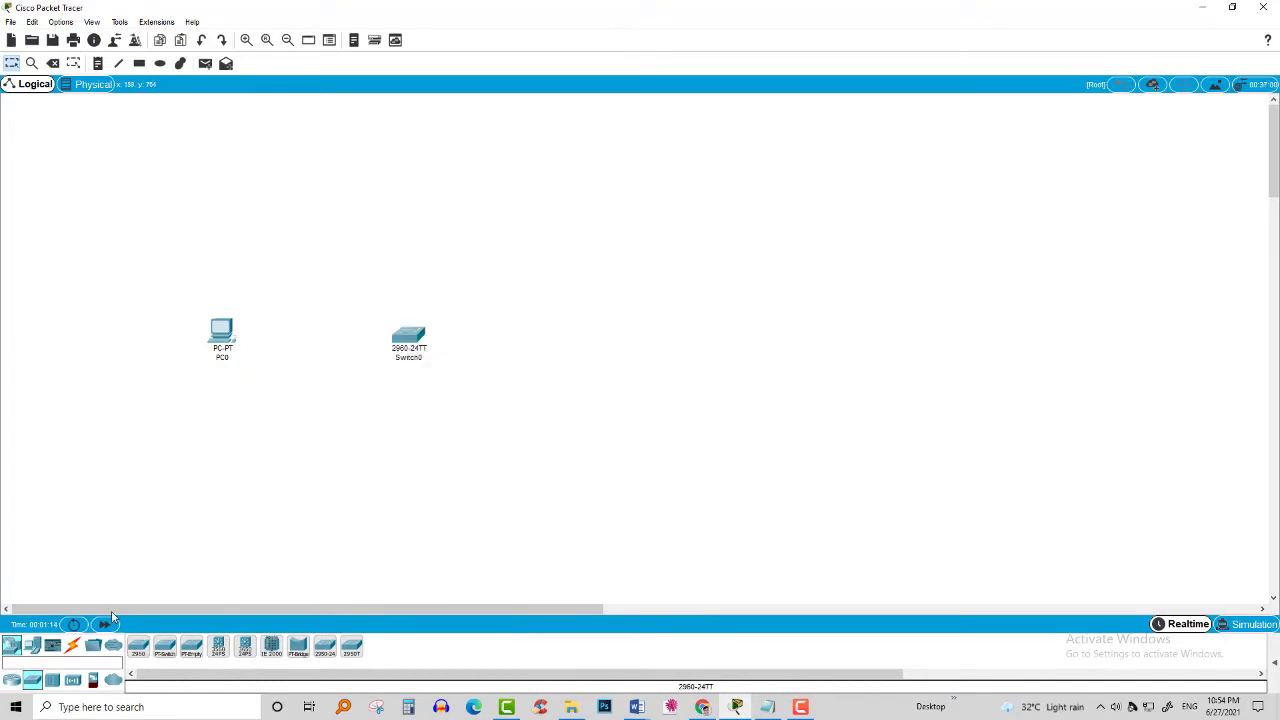
{"action": "left_click", "coordinate": [32, 648]}
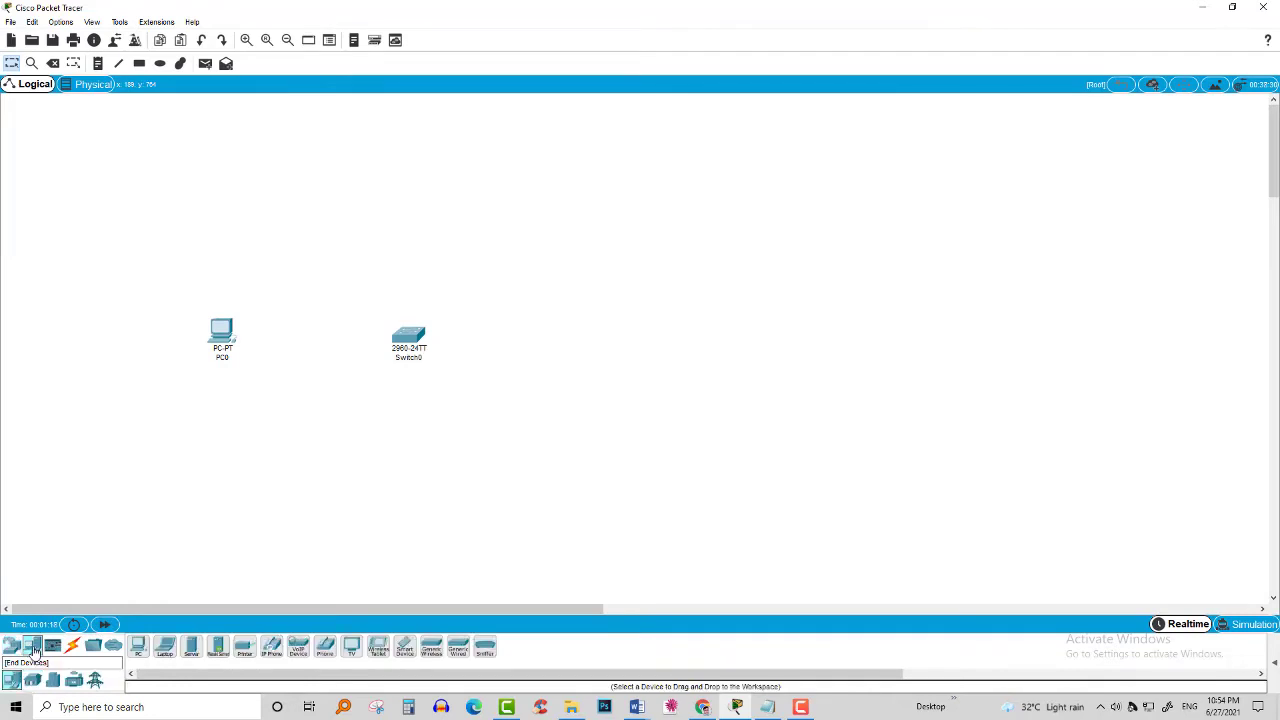
{"action": "left_click", "coordinate": [192, 650]}
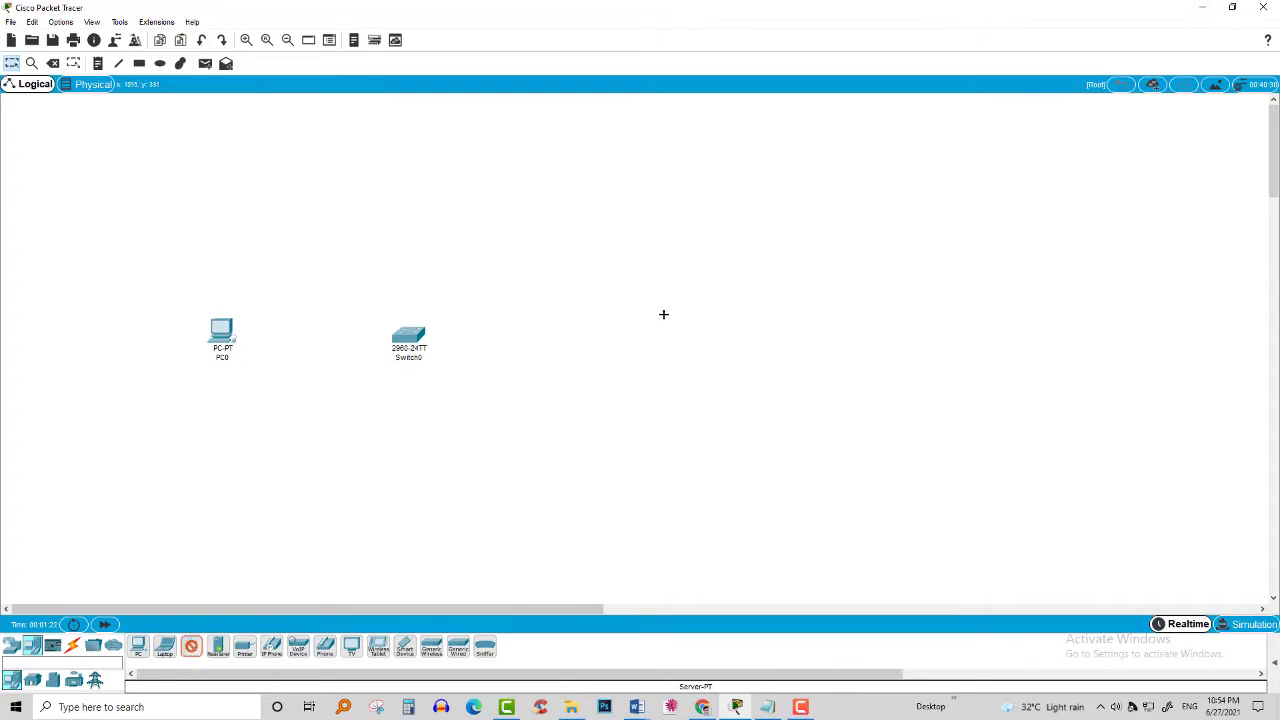
{"action": "left_click", "coordinate": [603, 323]}
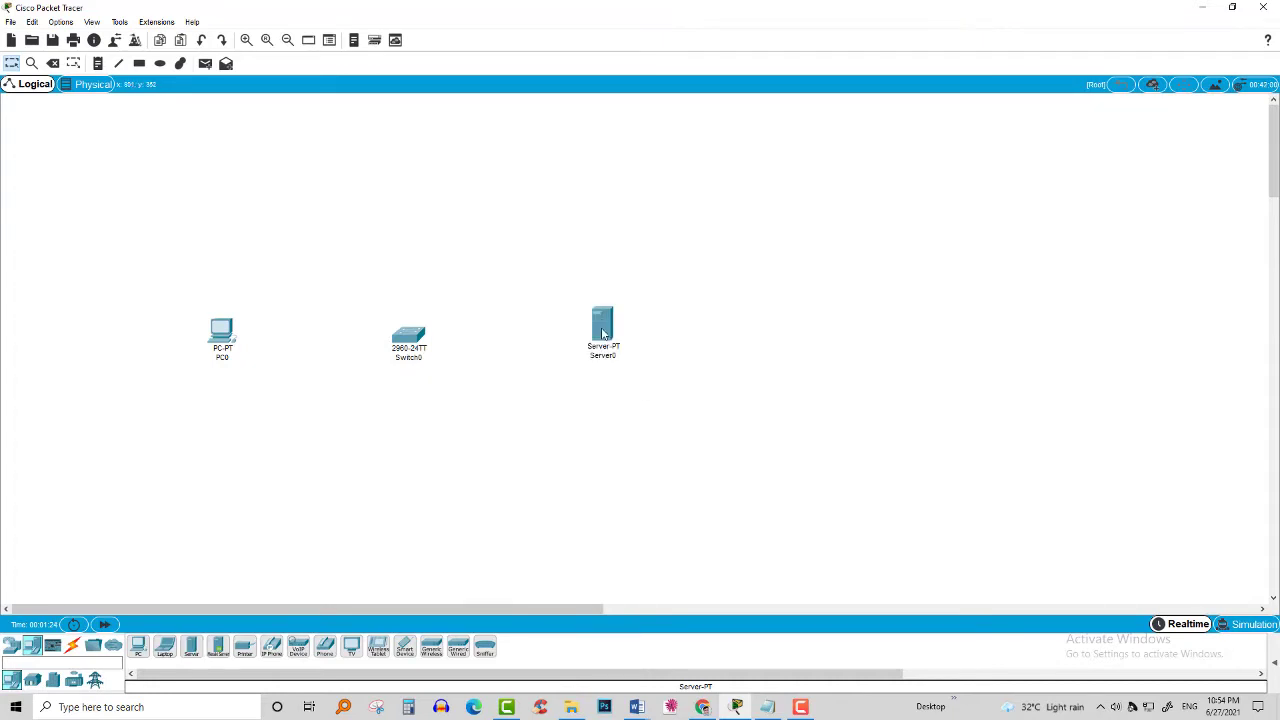
- Line up PC0, Switch0 and Server0 in a row with the switch centred, and zoom in
{"action": "left_click_drag", "start_coordinate": [603, 325], "coordinate": [711, 325]}
{"action": "mouse_move", "coordinate": [408, 337]}
{"action": "left_mouse_down"}
{"action": "mouse_move", "coordinate": [612, 327]}
{"action": "mouse_move", "coordinate": [531, 333]}
{"action": "left_mouse_up"}
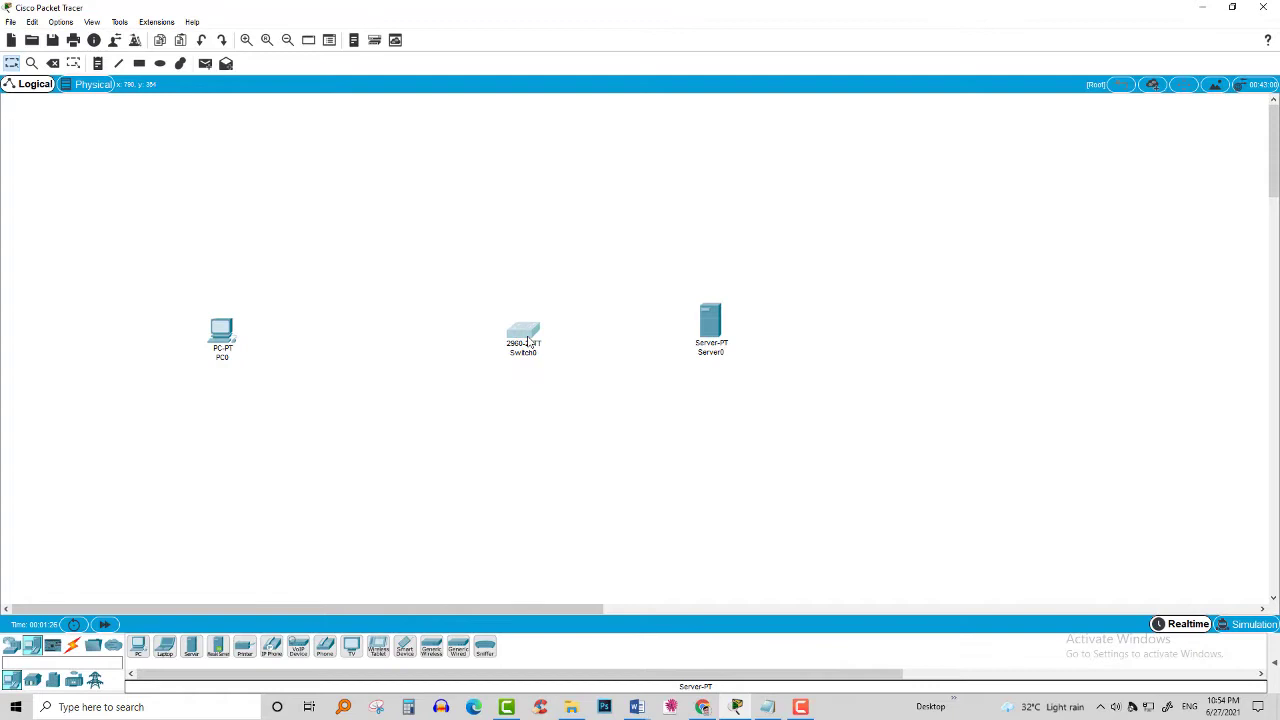
{"action": "left_click_drag", "start_coordinate": [224, 340], "coordinate": [376, 338]}
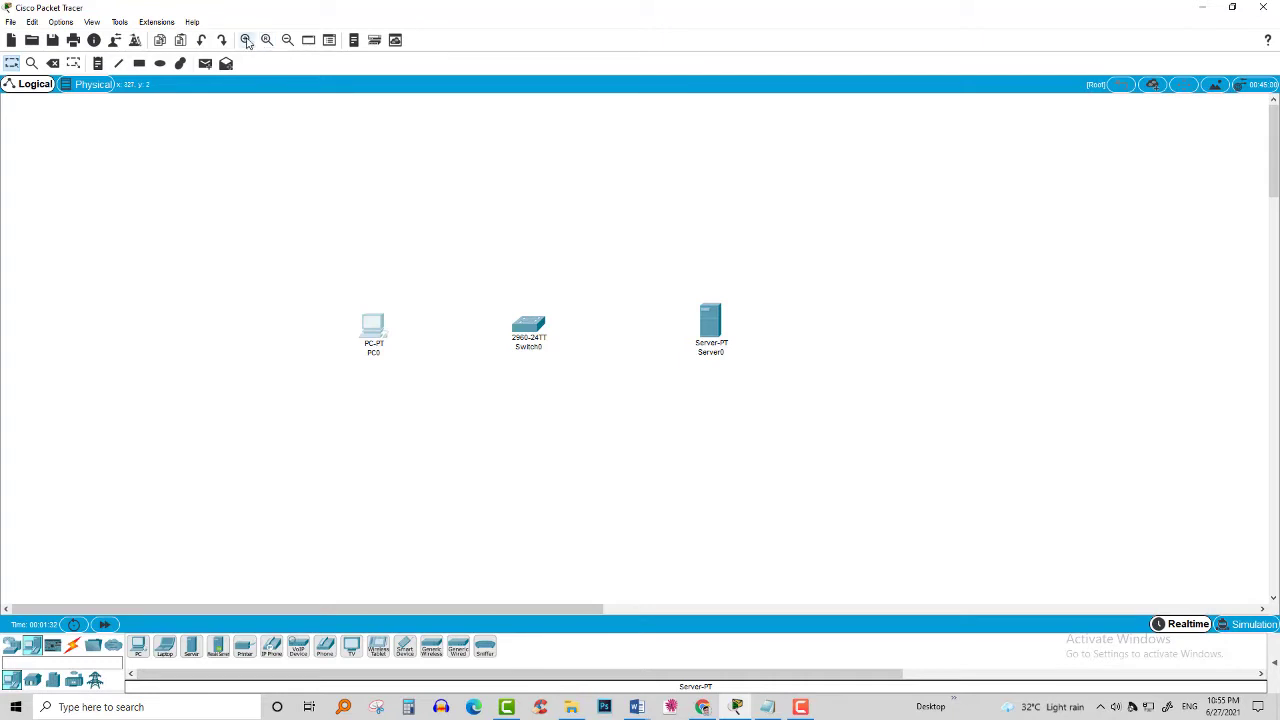
{"action": "left_click", "coordinate": [246, 40]}
{"action": "left_click", "coordinate": [246, 40]}
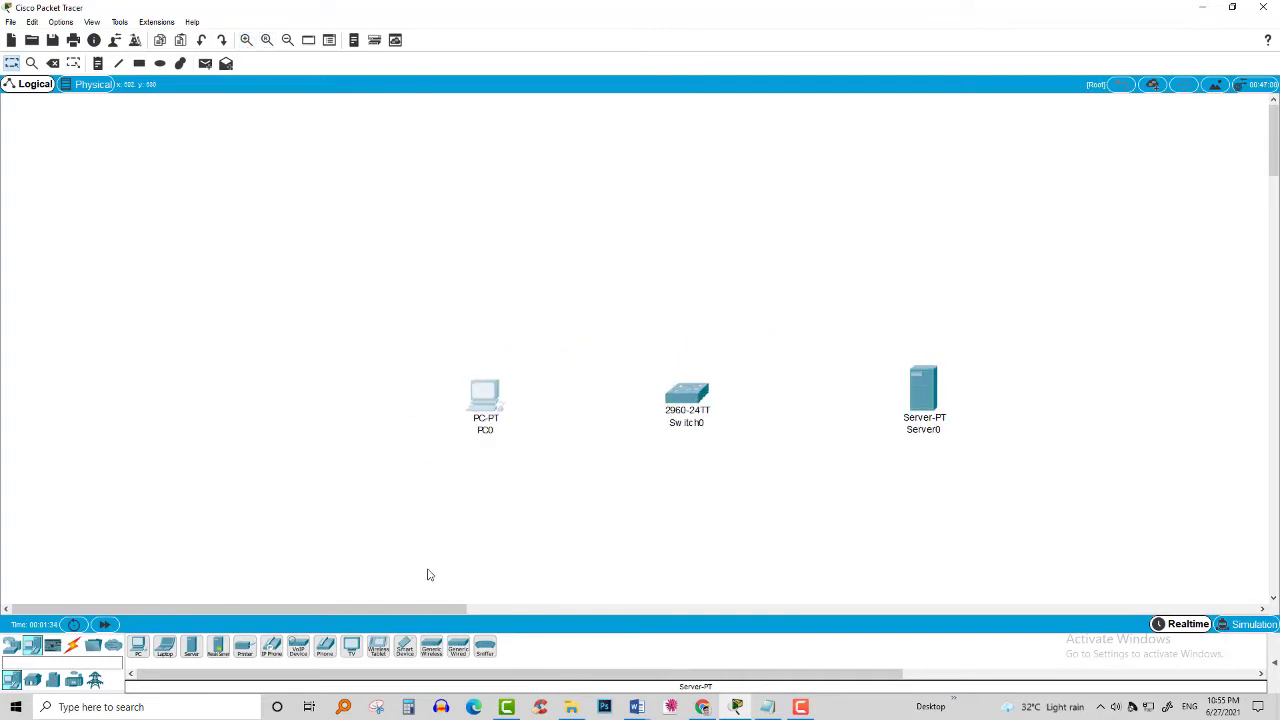
{"action": "left_click_drag", "start_coordinate": [441, 606], "coordinate": [504, 608]}
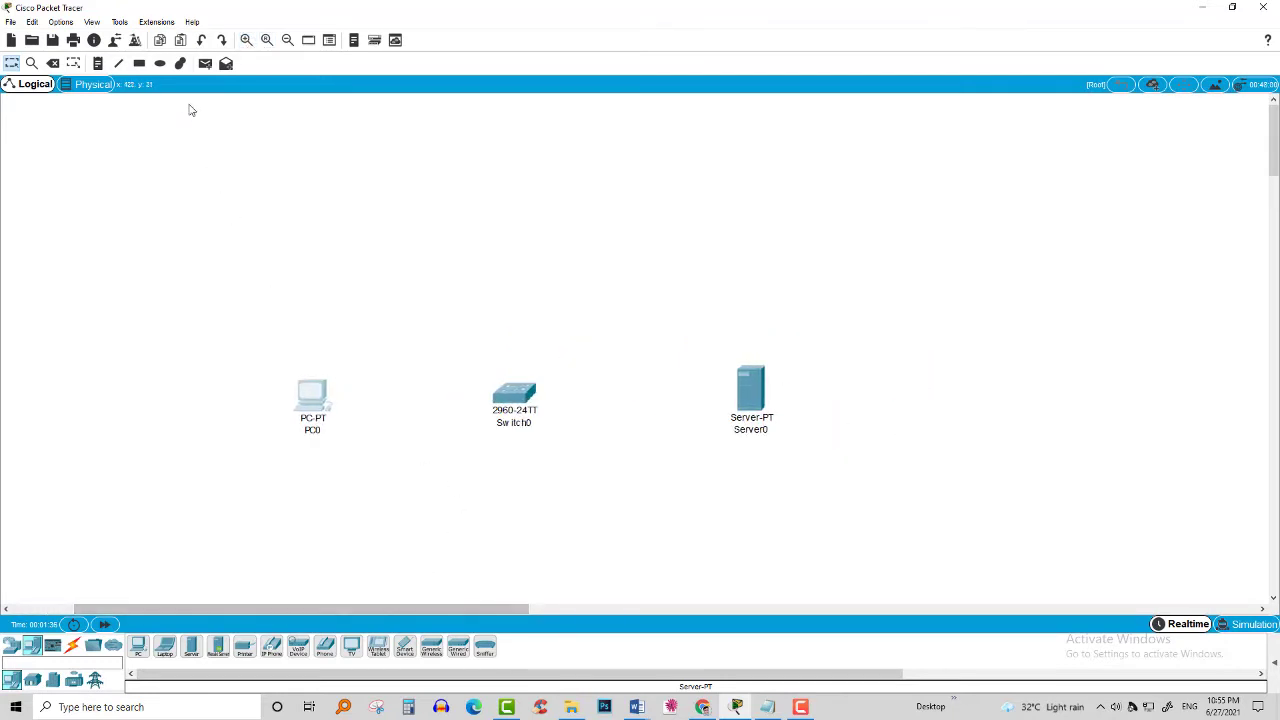
{"action": "left_click", "coordinate": [246, 40]}
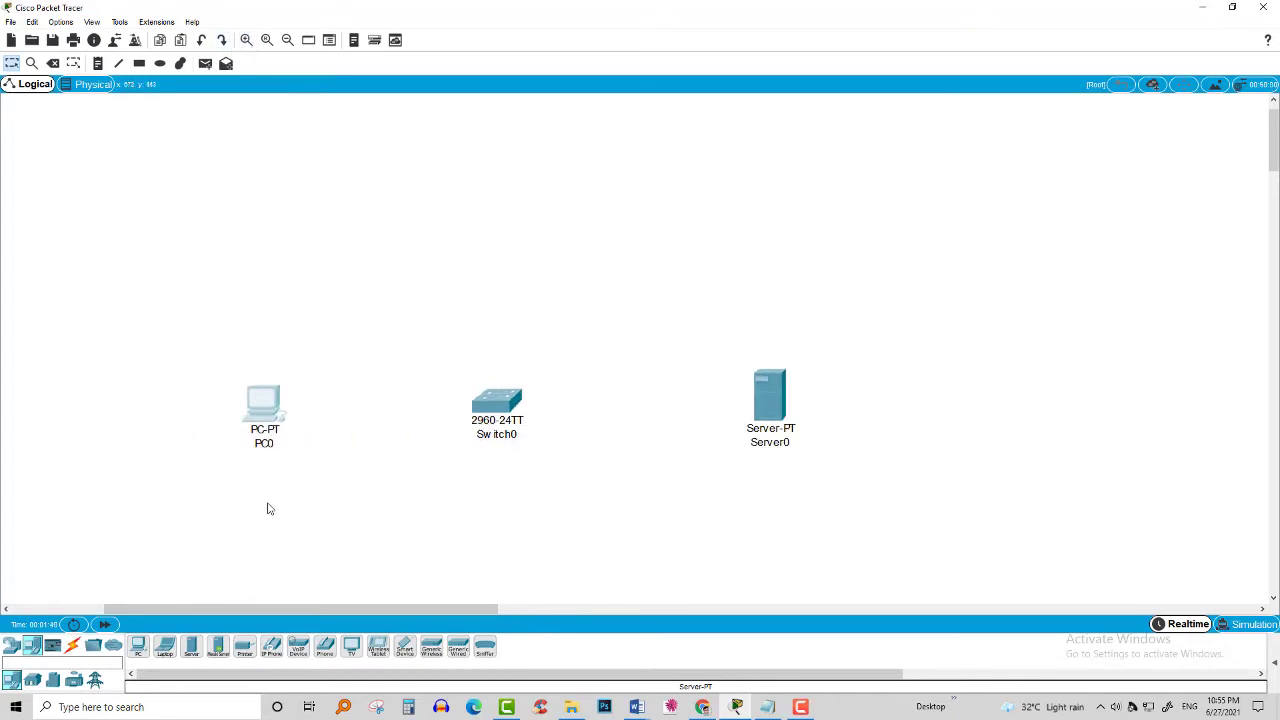
{"action": "left_click_drag", "start_coordinate": [266, 431], "coordinate": [246, 424]}
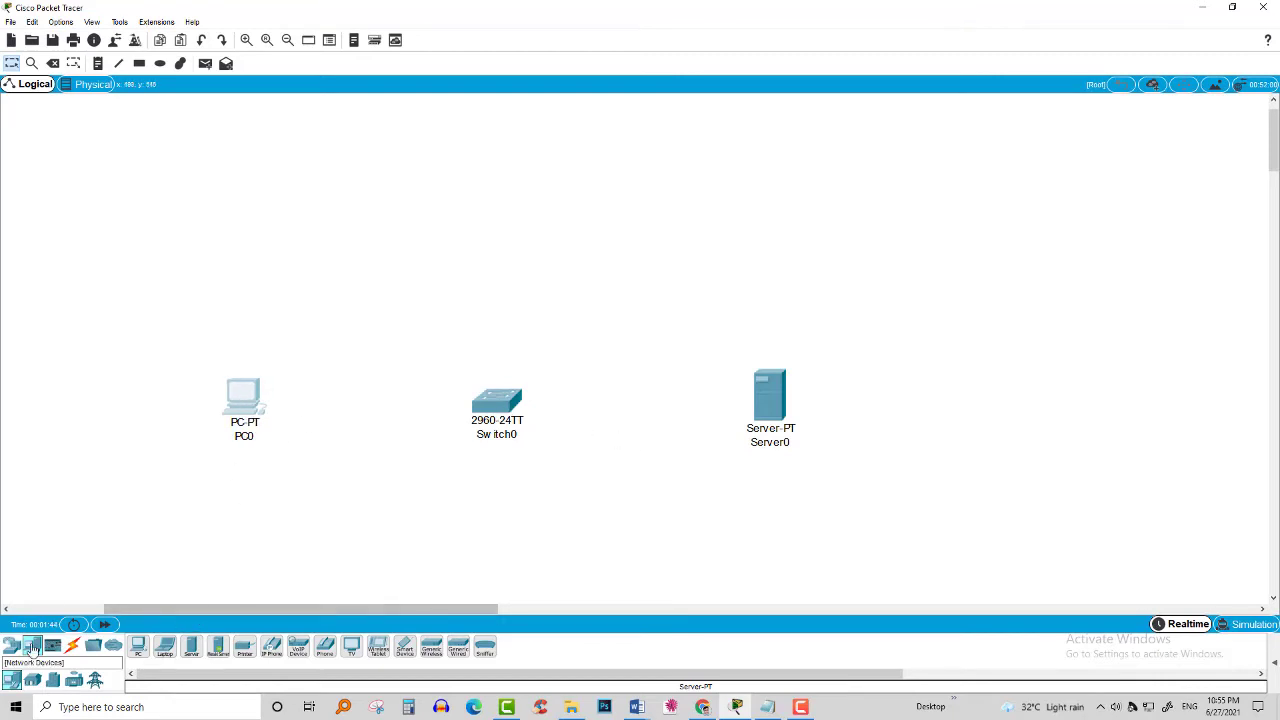
- Link PC0 FastEthernet0 to Switch0 Fa0/1 with a copper straight-through cable
{"action": "left_click", "coordinate": [73, 647]}
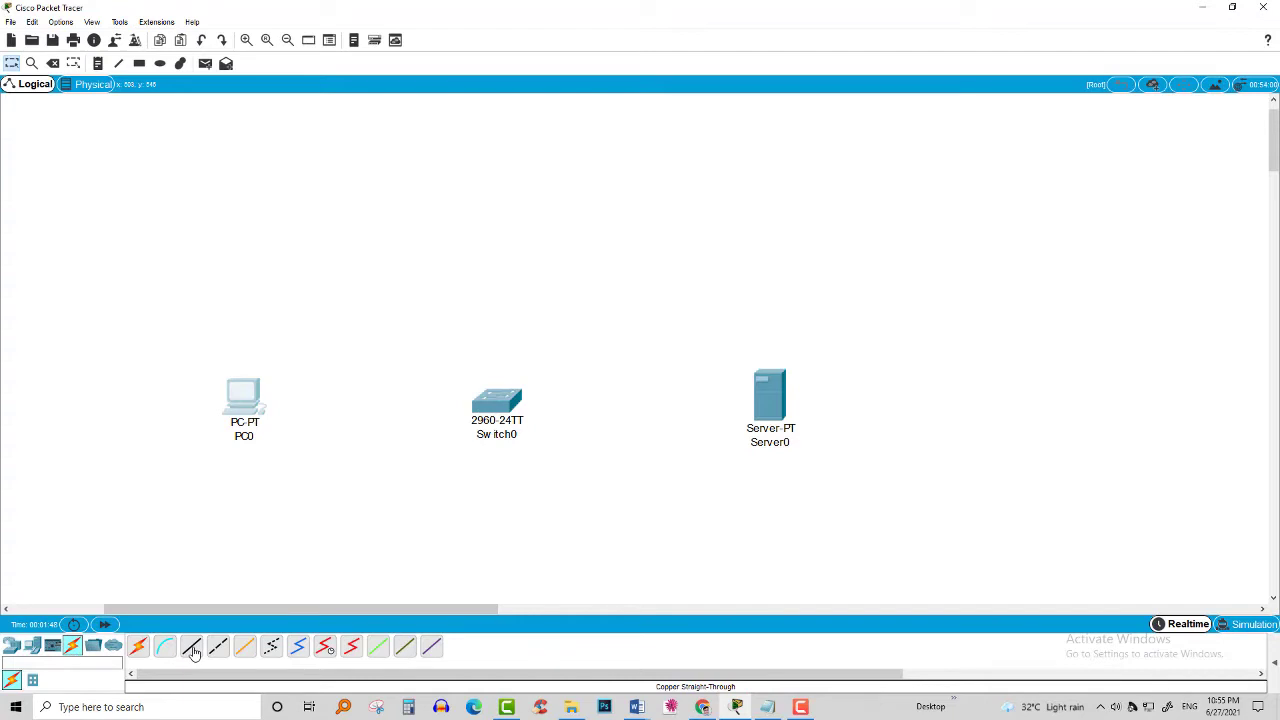
{"action": "left_click", "coordinate": [194, 650]}
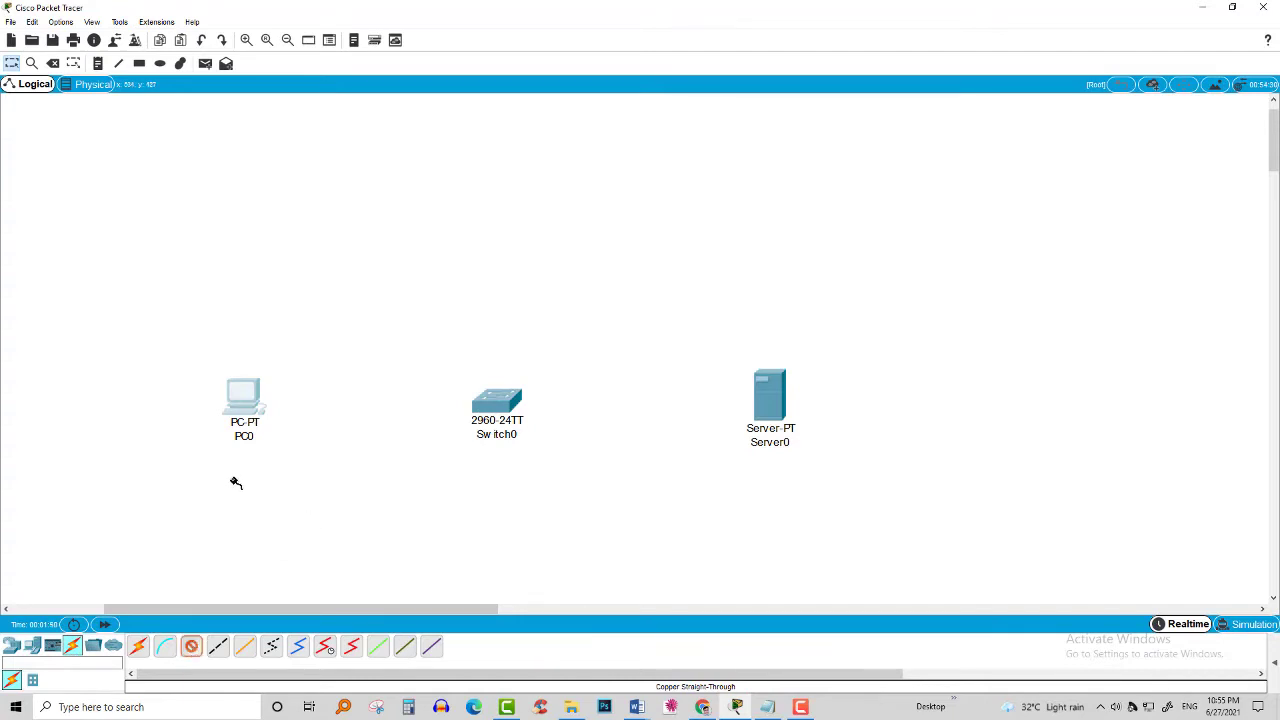
{"action": "left_click", "coordinate": [253, 404]}
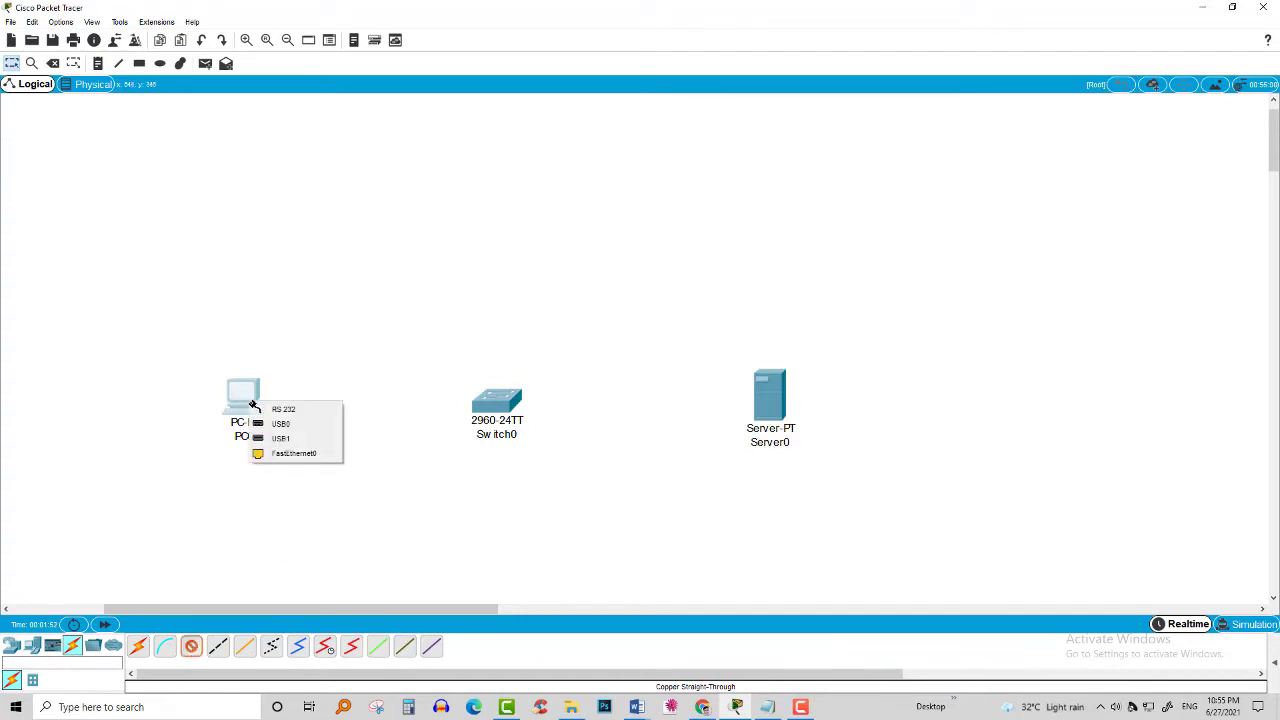
{"action": "left_click", "coordinate": [296, 455]}
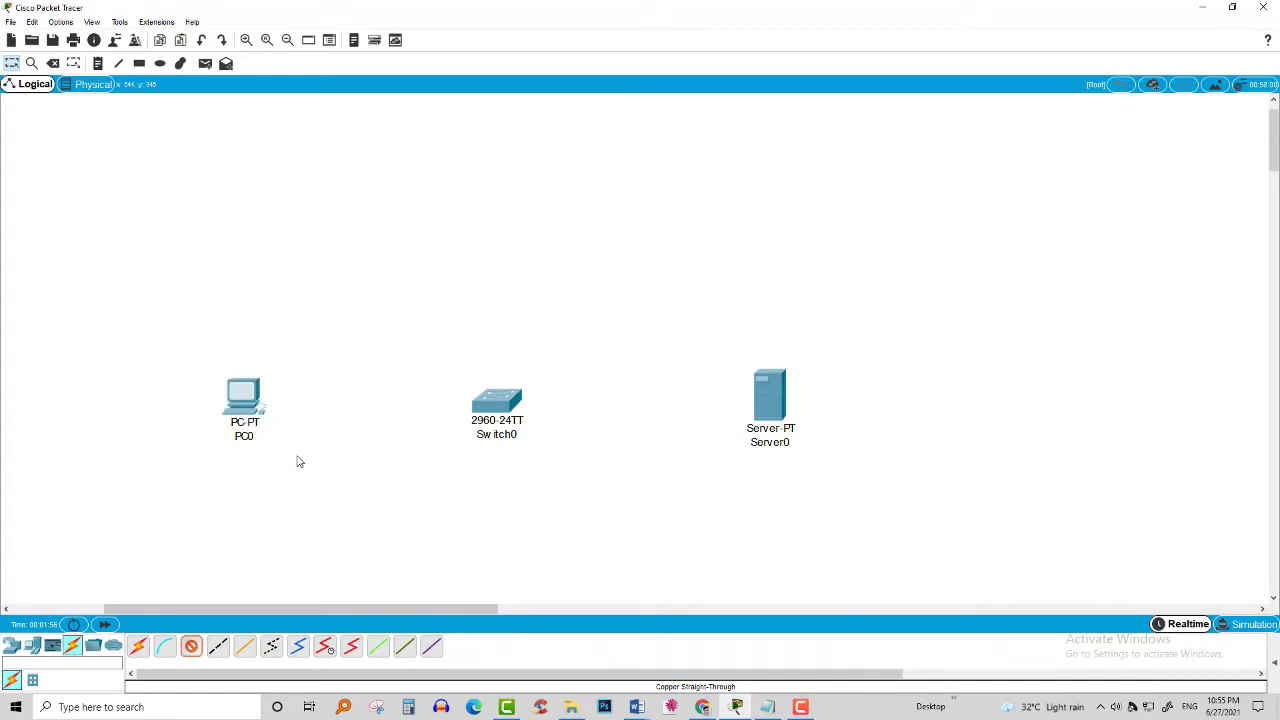
{"action": "left_click", "coordinate": [490, 405]}
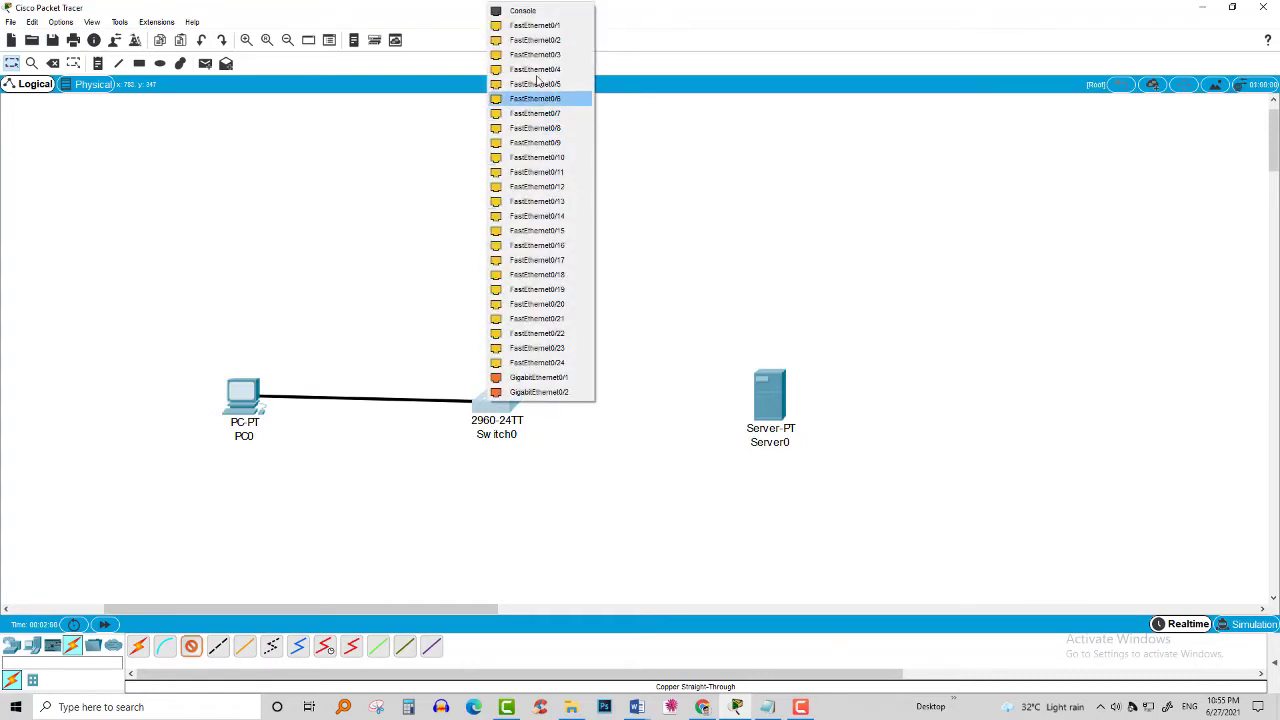
{"action": "left_click", "coordinate": [535, 25]}
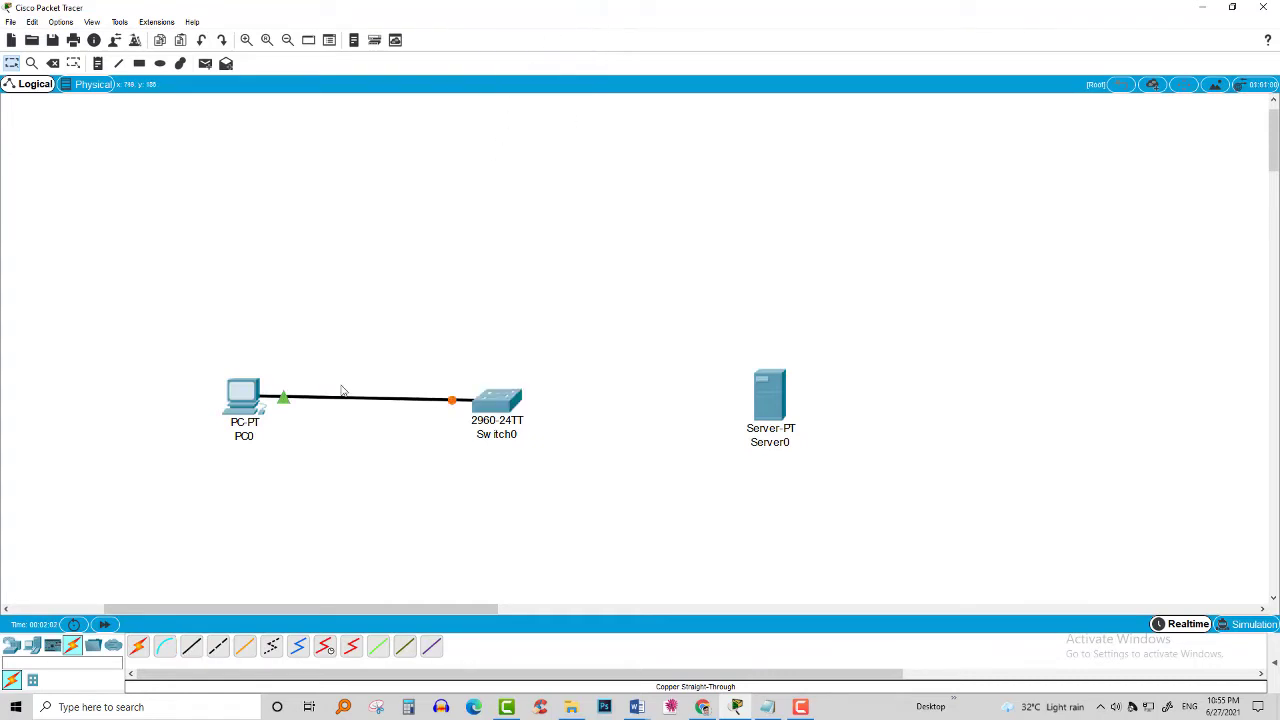
- Cable a free Switch0 port to Server0 FastEthernet0, tidy the layout, and open Server0
{"action": "left_click", "coordinate": [198, 650]}
{"action": "left_click", "coordinate": [512, 405]}
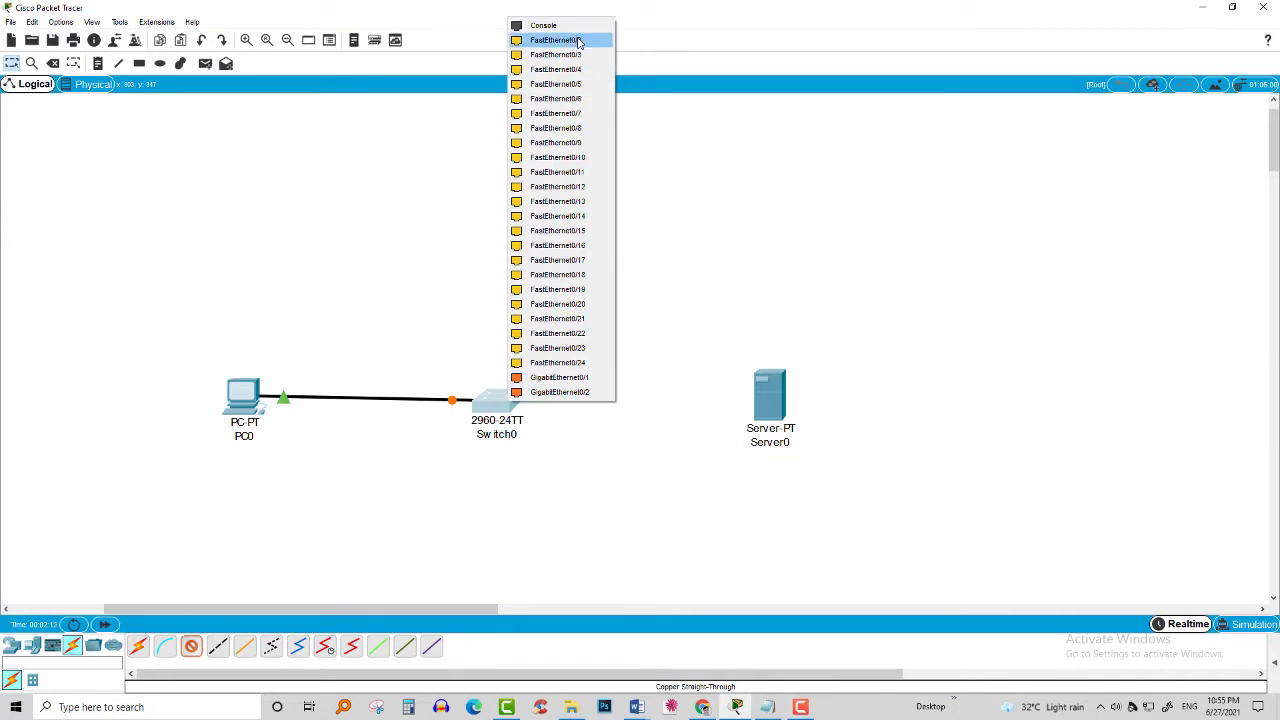
{"action": "left_click", "coordinate": [578, 42]}
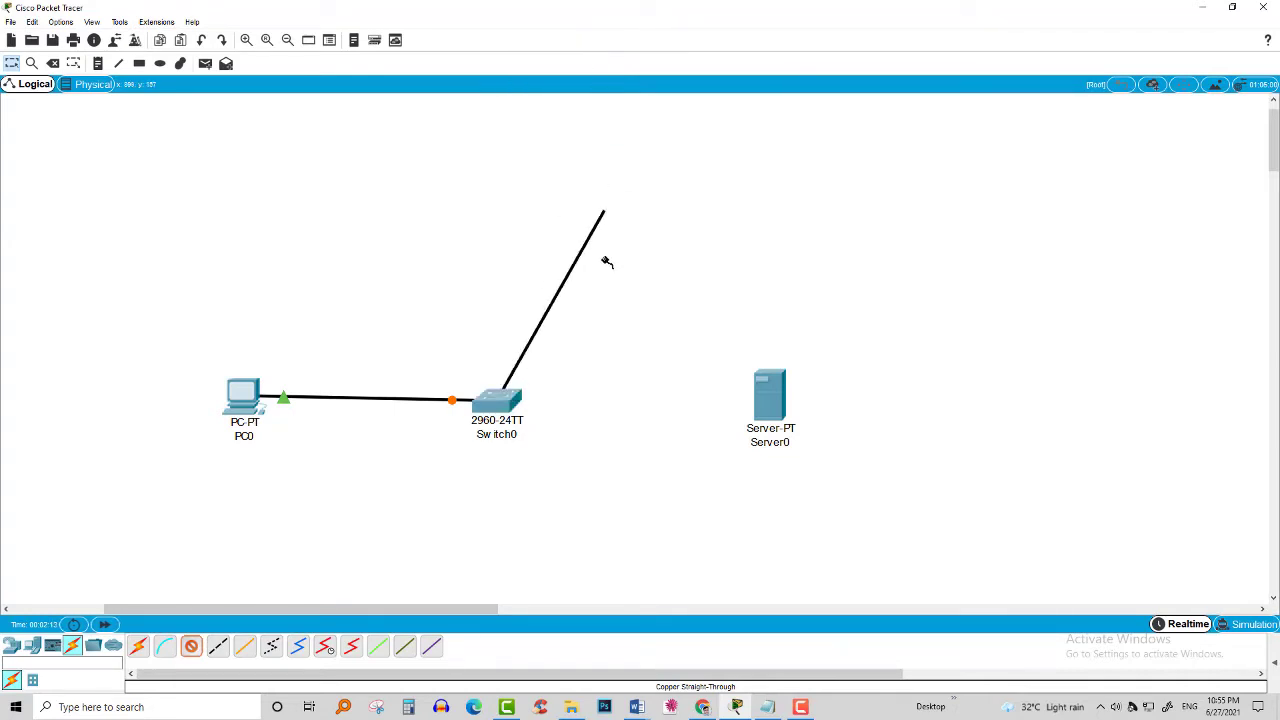
{"action": "left_click", "coordinate": [767, 408]}
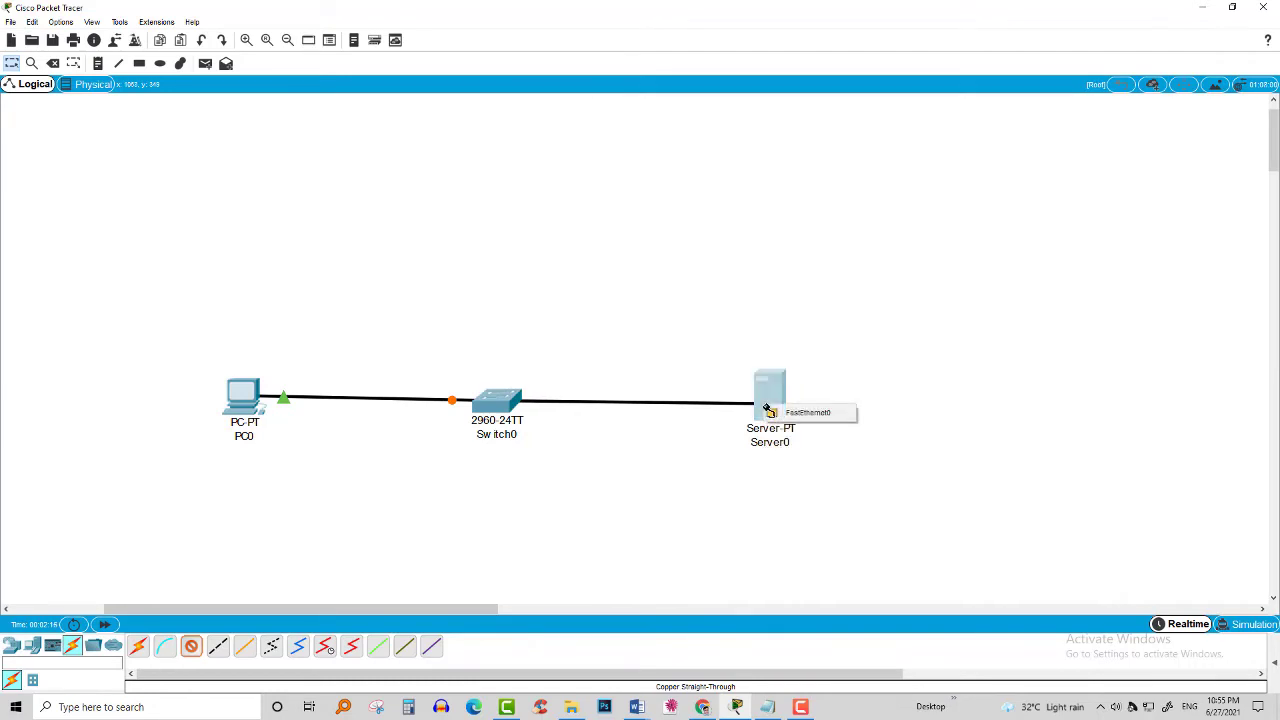
{"action": "left_click", "coordinate": [800, 413]}
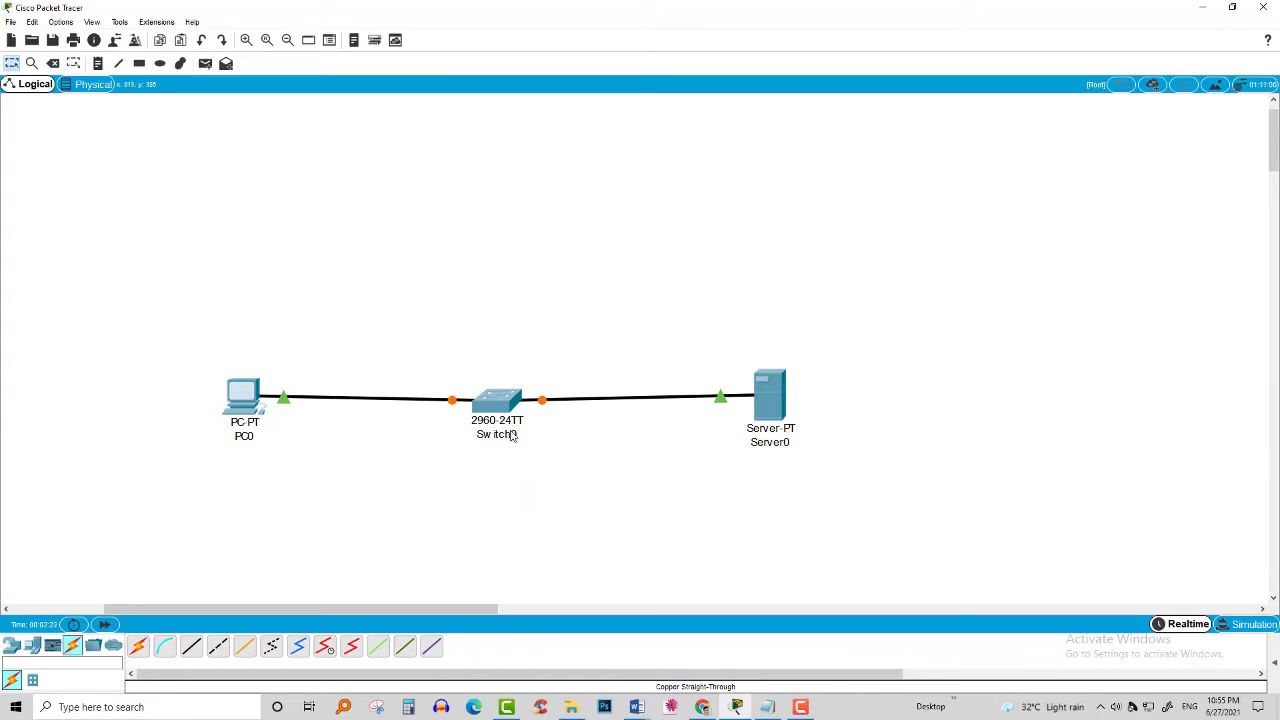
{"action": "left_click_drag", "start_coordinate": [494, 408], "coordinate": [494, 401]}
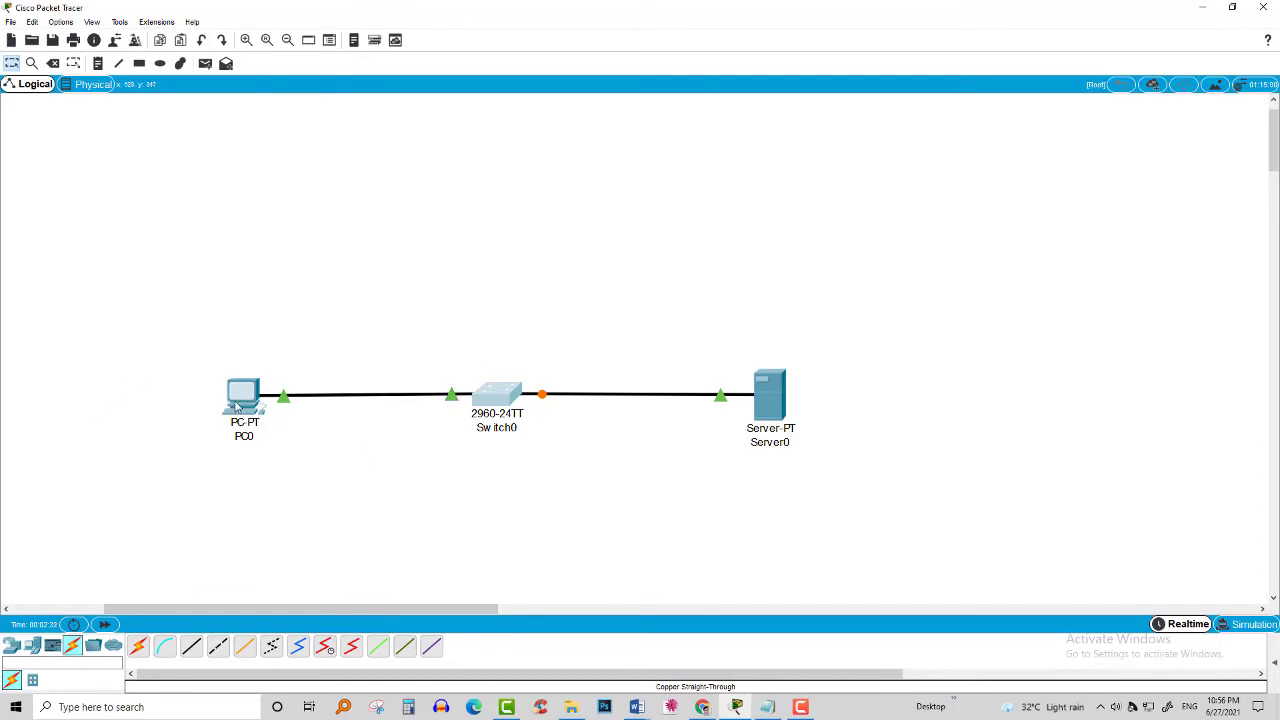
{"action": "left_click_drag", "start_coordinate": [235, 404], "coordinate": [216, 401]}
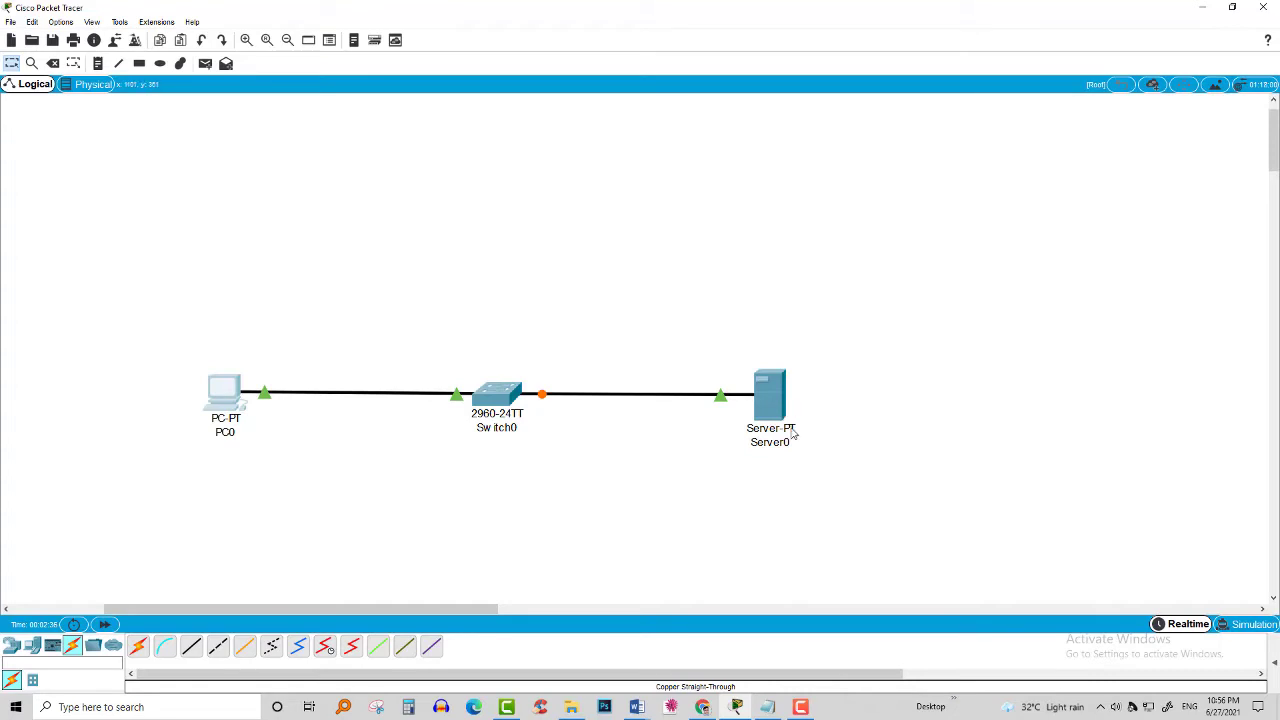
{"action": "left_click", "coordinate": [775, 412]}
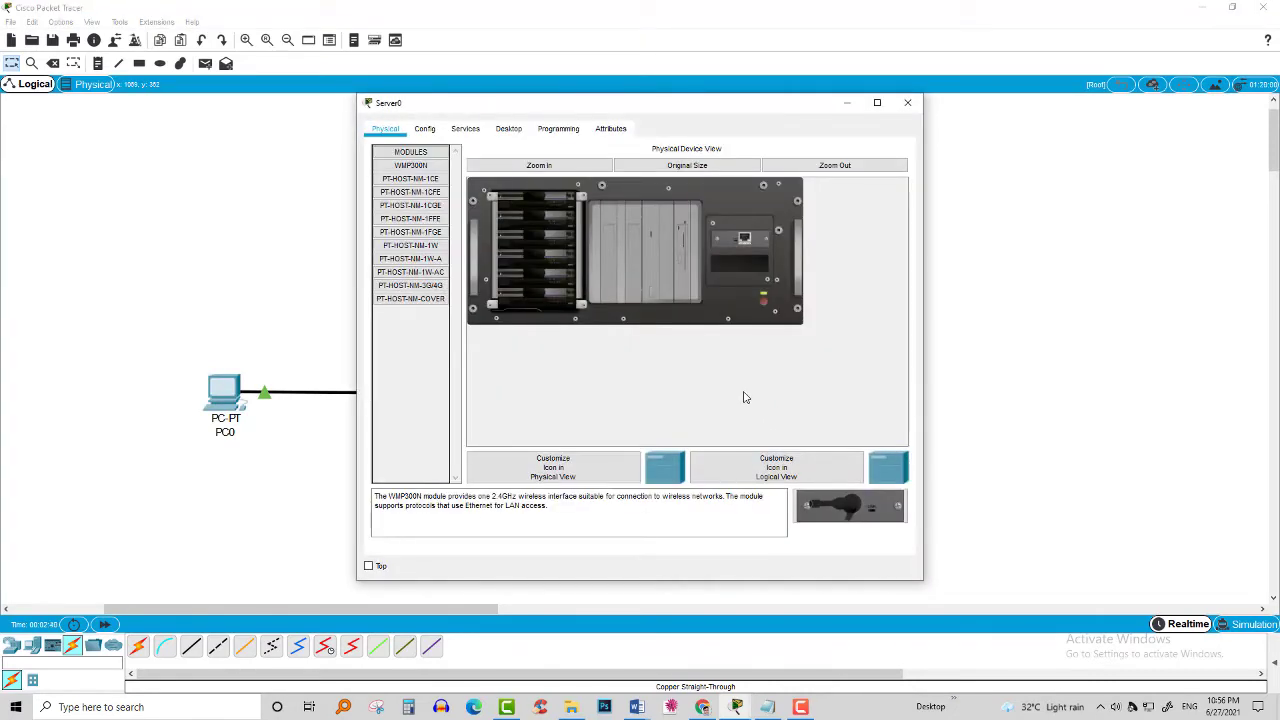
- Enter IP 192.168.1.1, auto-filled mask 255.255.255.0 and DNS 192.168.1.1 in Server0's IP Configuration
{"action": "left_click", "coordinate": [428, 133]}
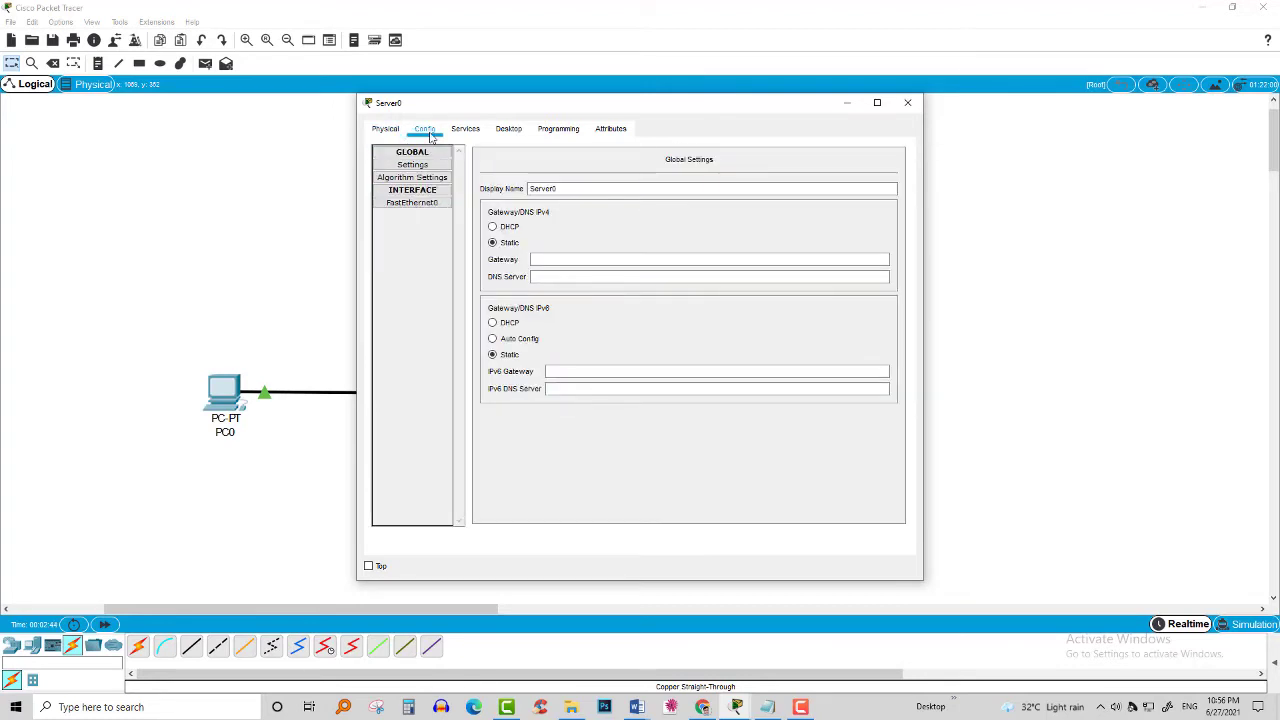
{"action": "left_click", "coordinate": [545, 277]}
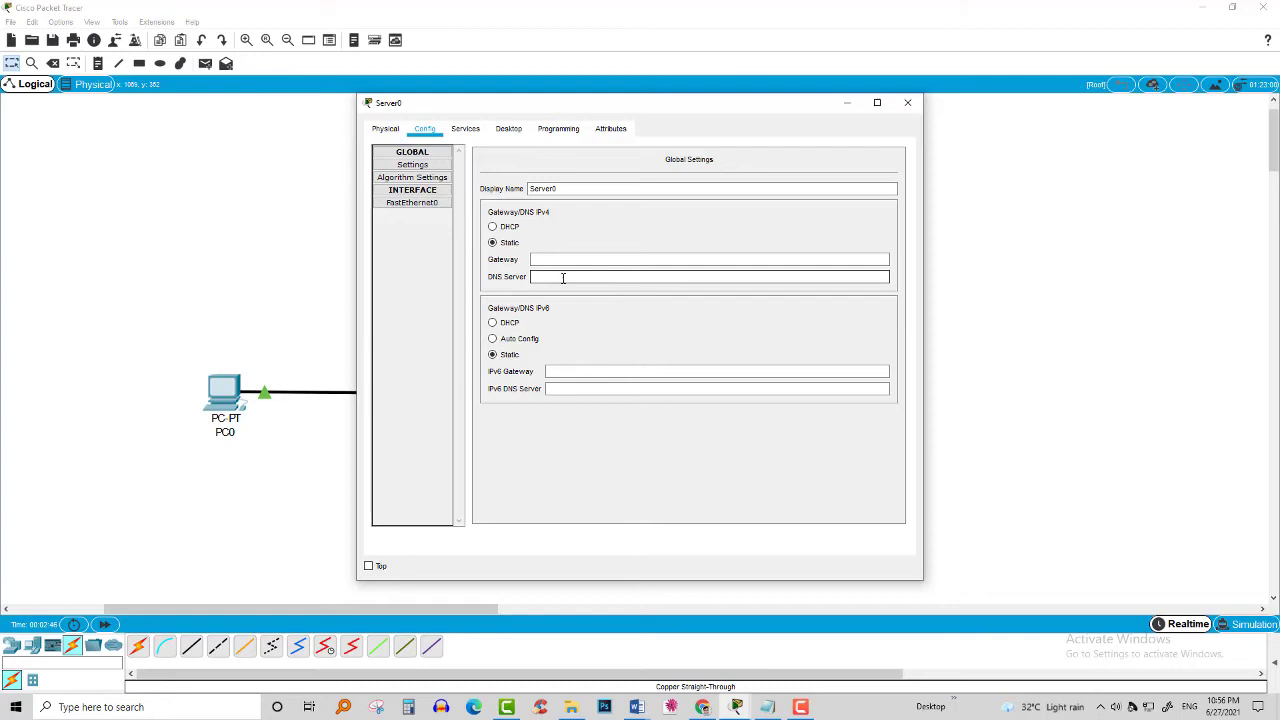
{"action": "left_click", "coordinate": [510, 136]}
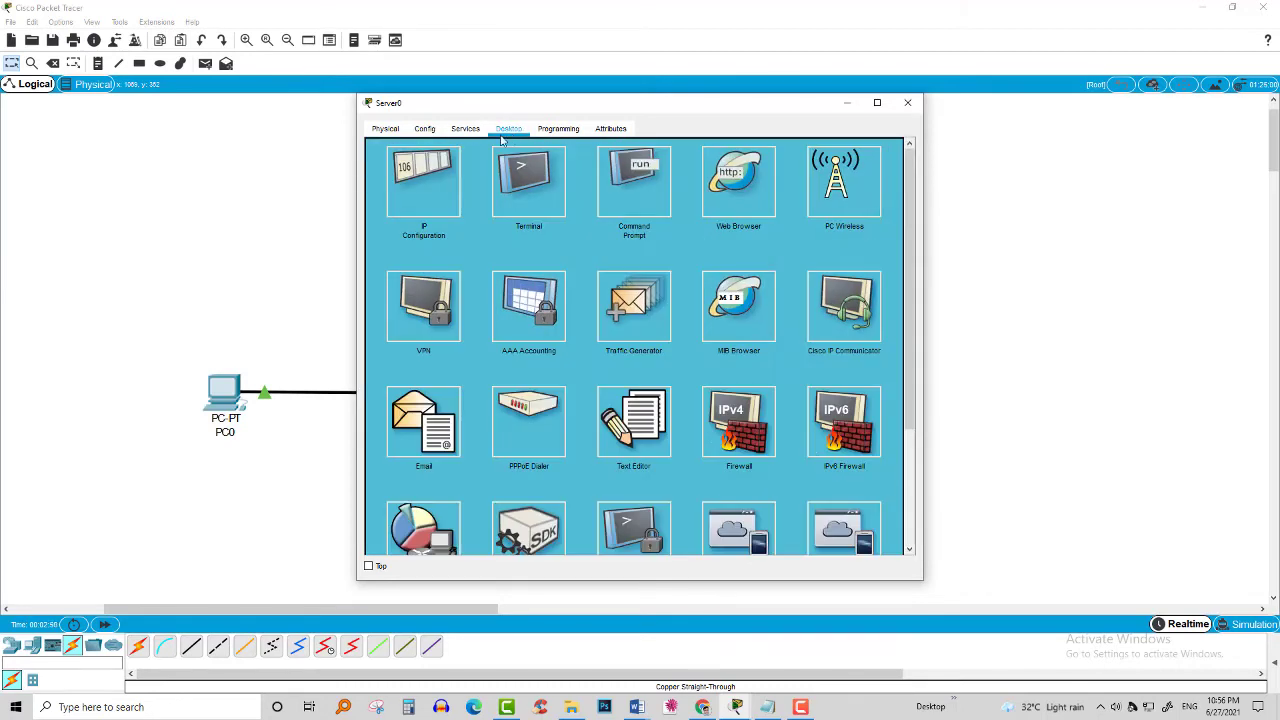
{"action": "left_click", "coordinate": [434, 192]}
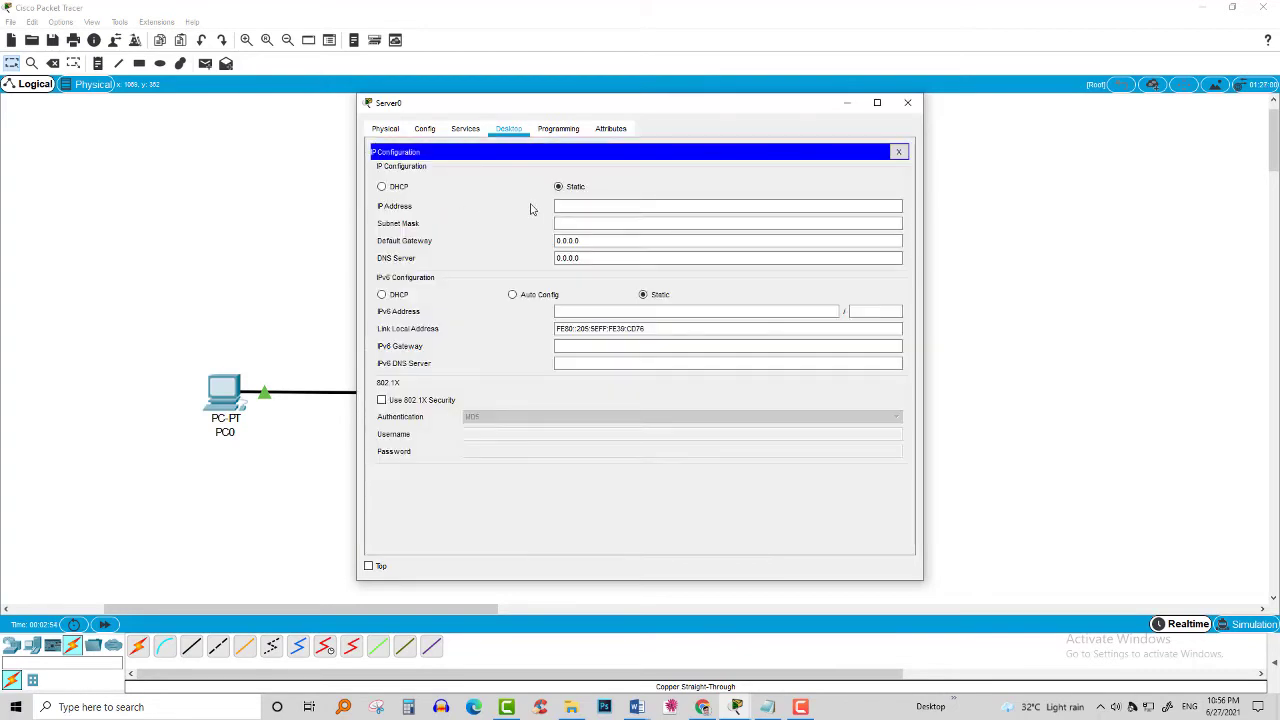
{"action": "left_click", "coordinate": [597, 205]}
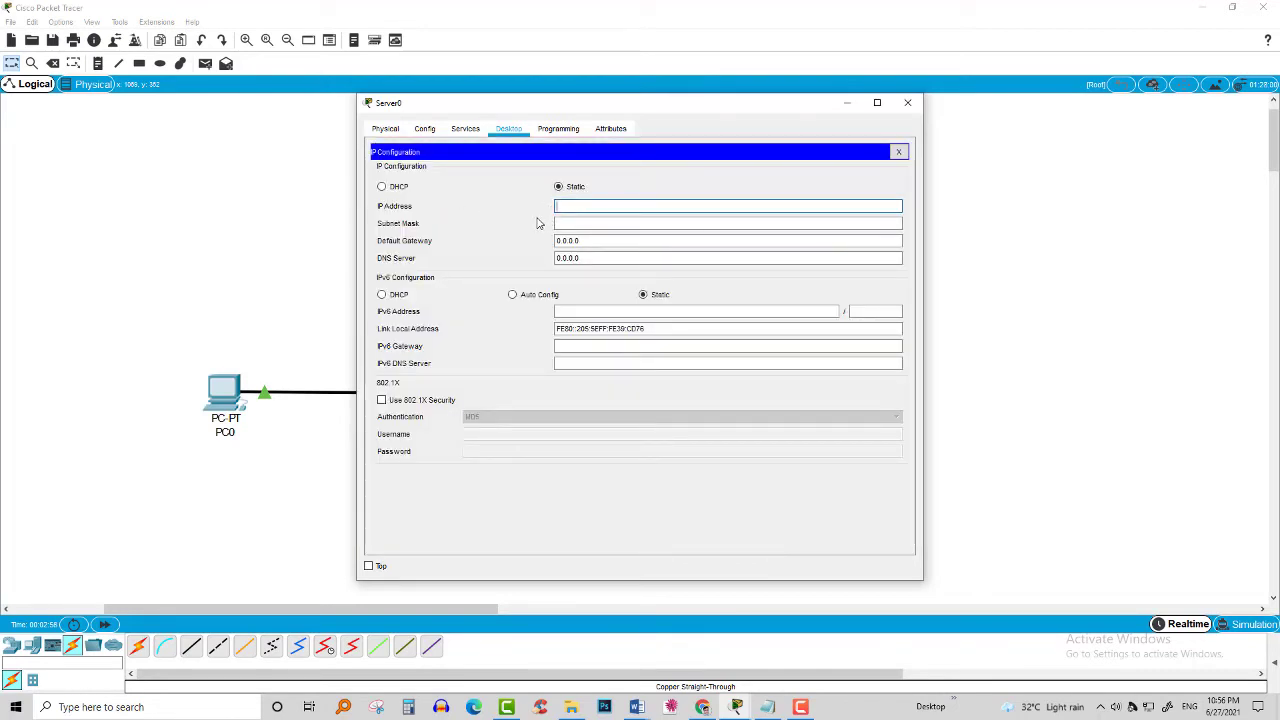
{"action": "type", "text": "192."}
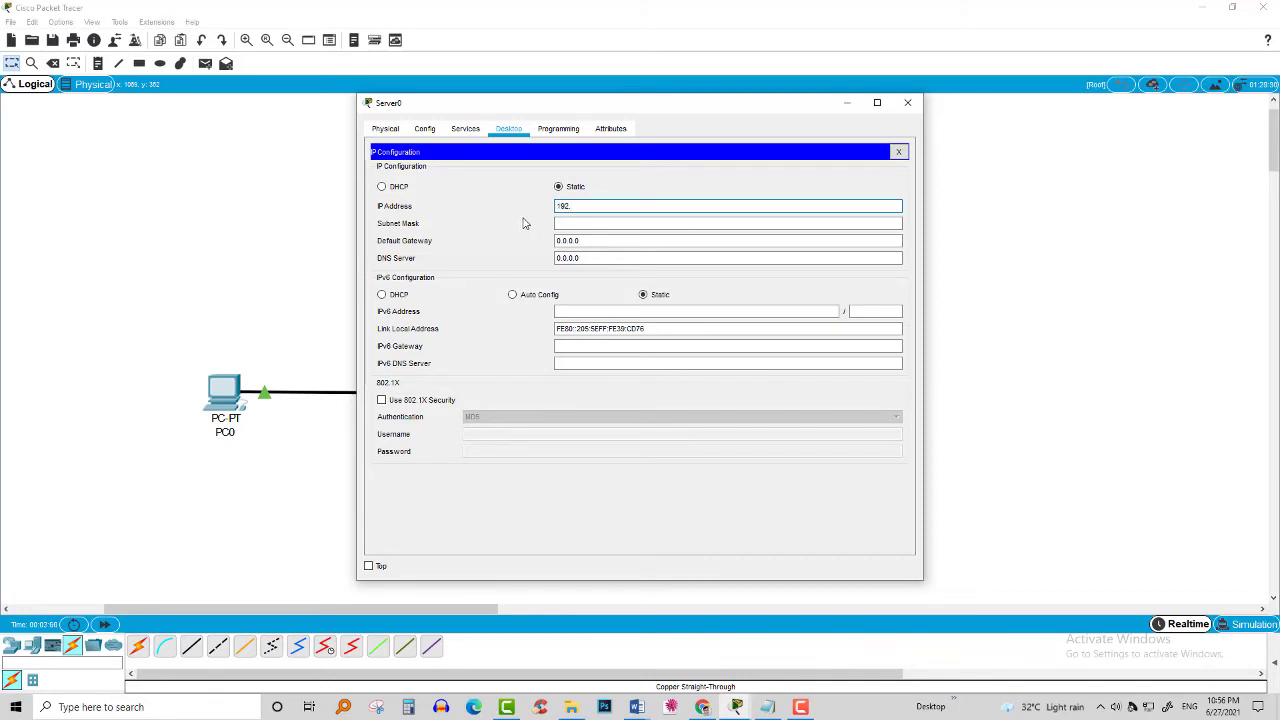
{"action": "type", "text": "68.1"}
{"action": "type", "text": ".1"}
{"action": "left_click", "coordinate": [585, 223]}
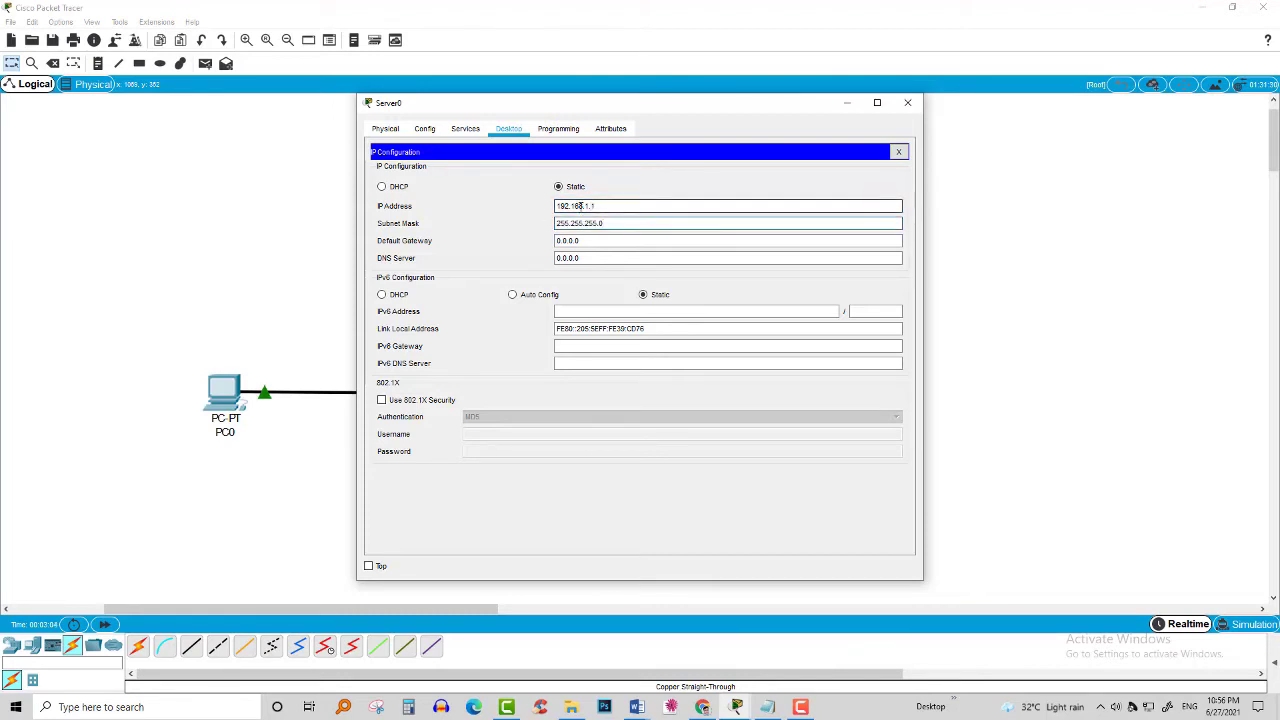
{"action": "triple_click", "coordinate": [578, 206]}
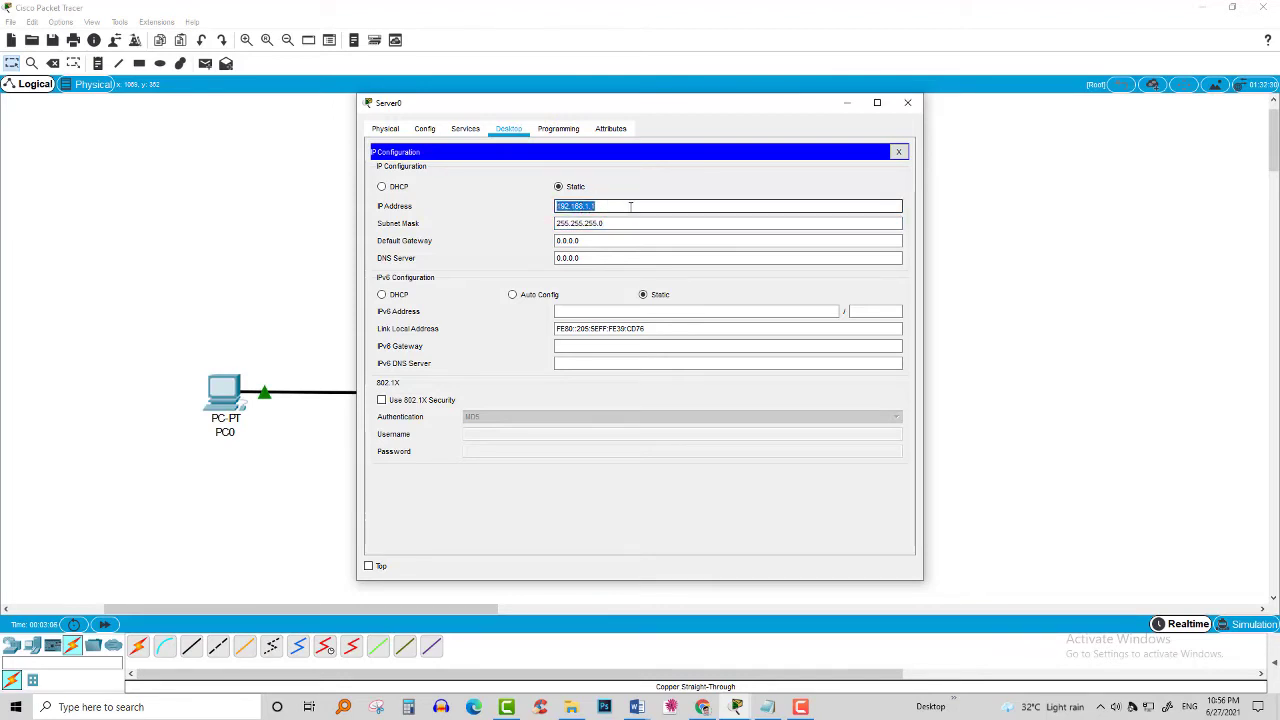
{"action": "triple_click", "coordinate": [590, 259]}
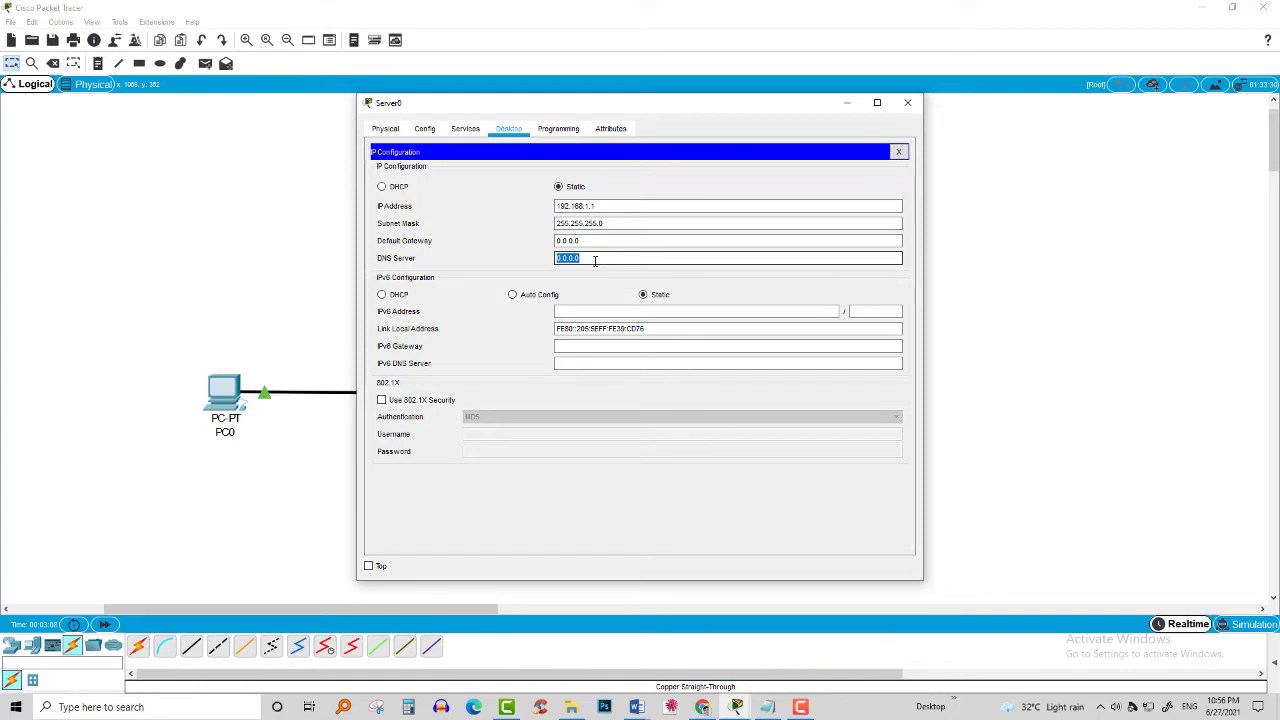
{"action": "type", "text": "192.168.1.1"}
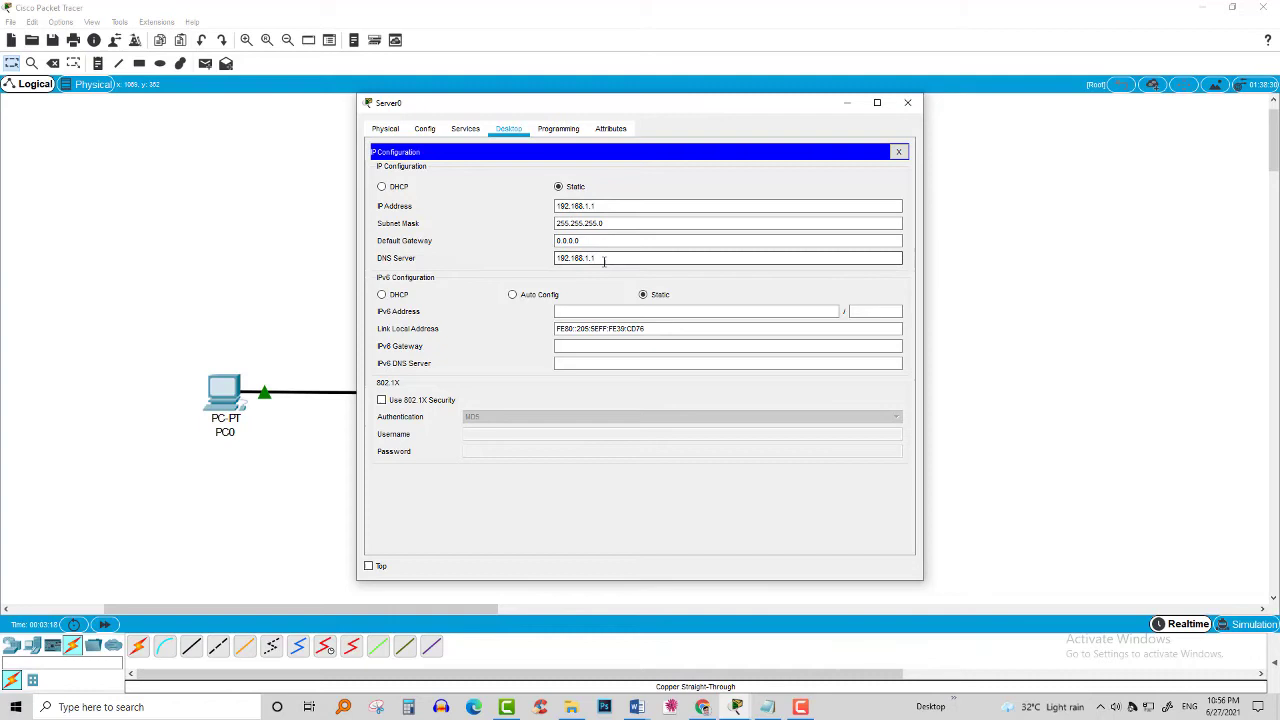
{"action": "left_click_drag", "start_coordinate": [595, 258], "coordinate": [556, 258]}
{"action": "left_click", "coordinate": [512, 257]}
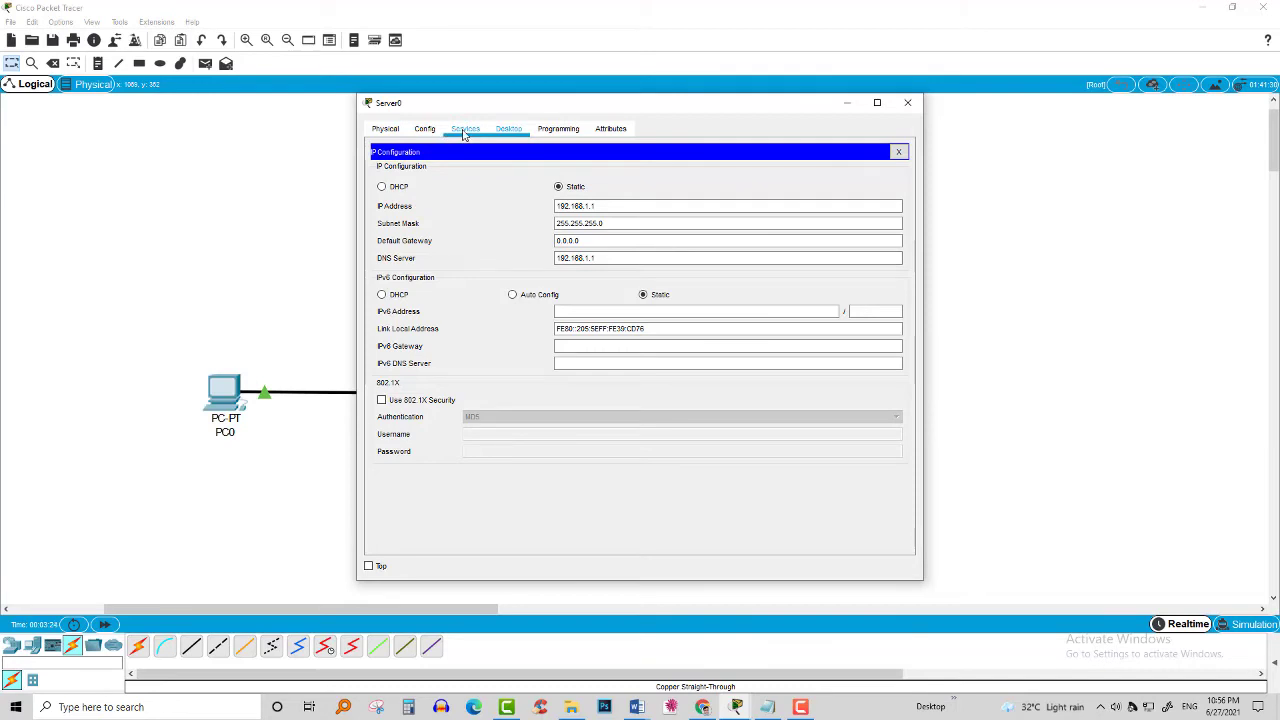
- Show Server0's Services page with the HTTP file manager and its web files
{"action": "left_click", "coordinate": [466, 132]}
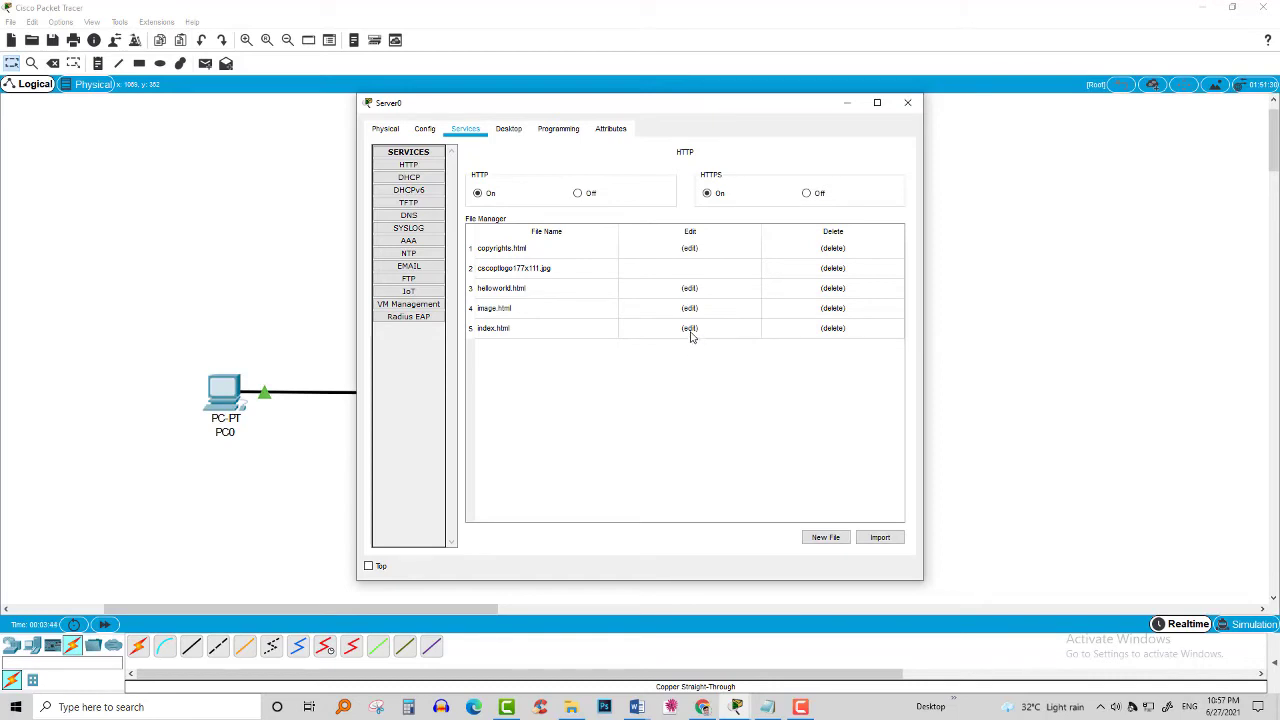
- Swap index.html's default content for an ictdictionary.com greeting and overwrite the original file
{"action": "left_click", "coordinate": [689, 330]}
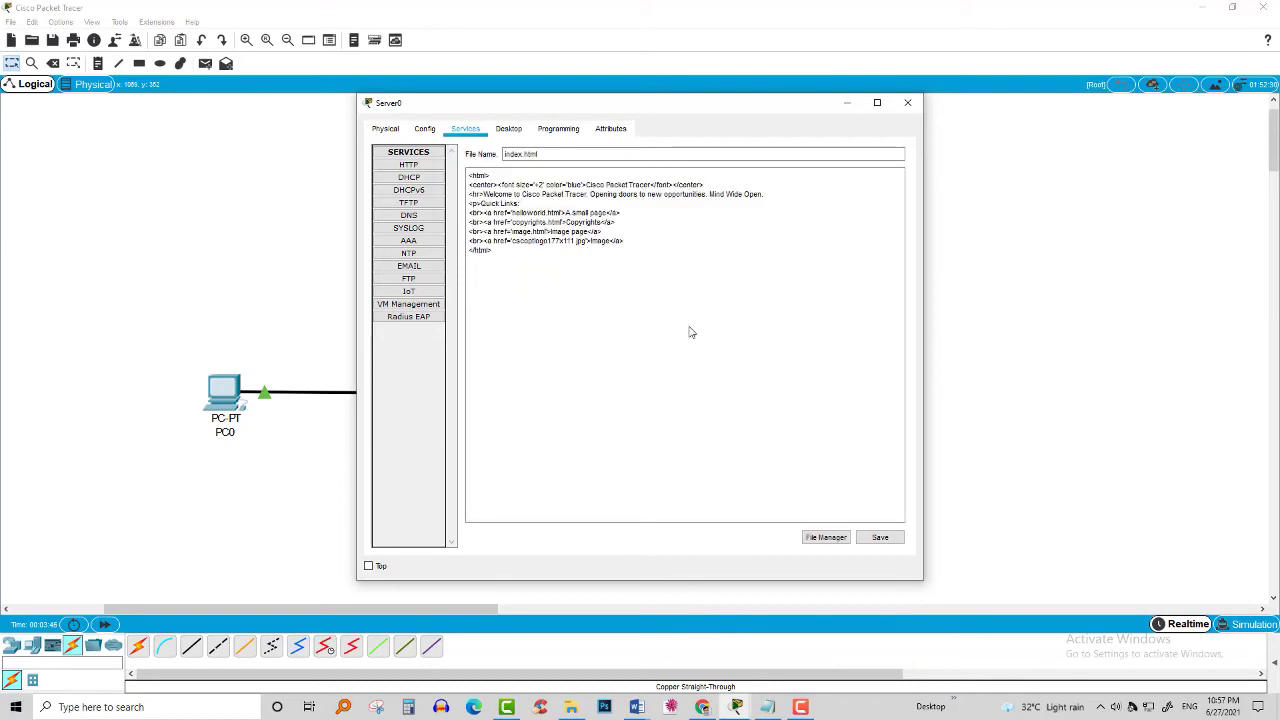
{"action": "left_click_drag", "start_coordinate": [627, 251], "coordinate": [532, 231]}
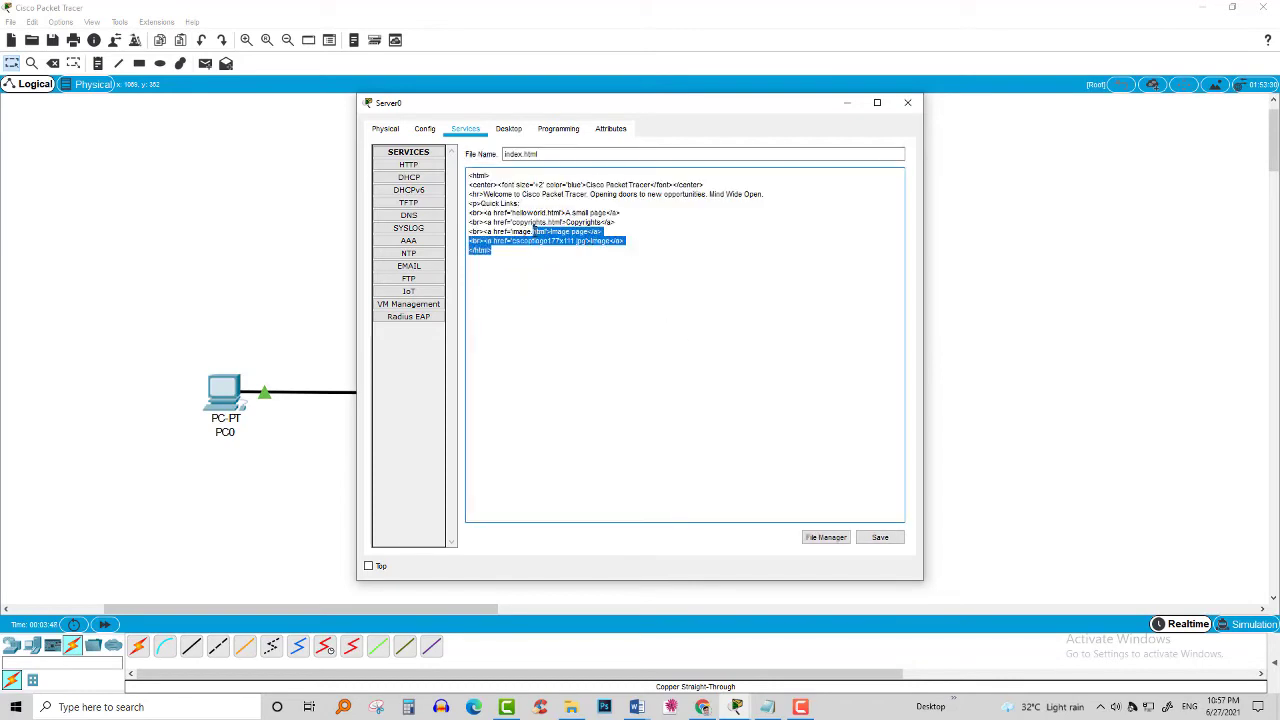
{"action": "left_click", "coordinate": [492, 212]}
{"action": "left_click_drag", "start_coordinate": [469, 185], "coordinate": [628, 241]}
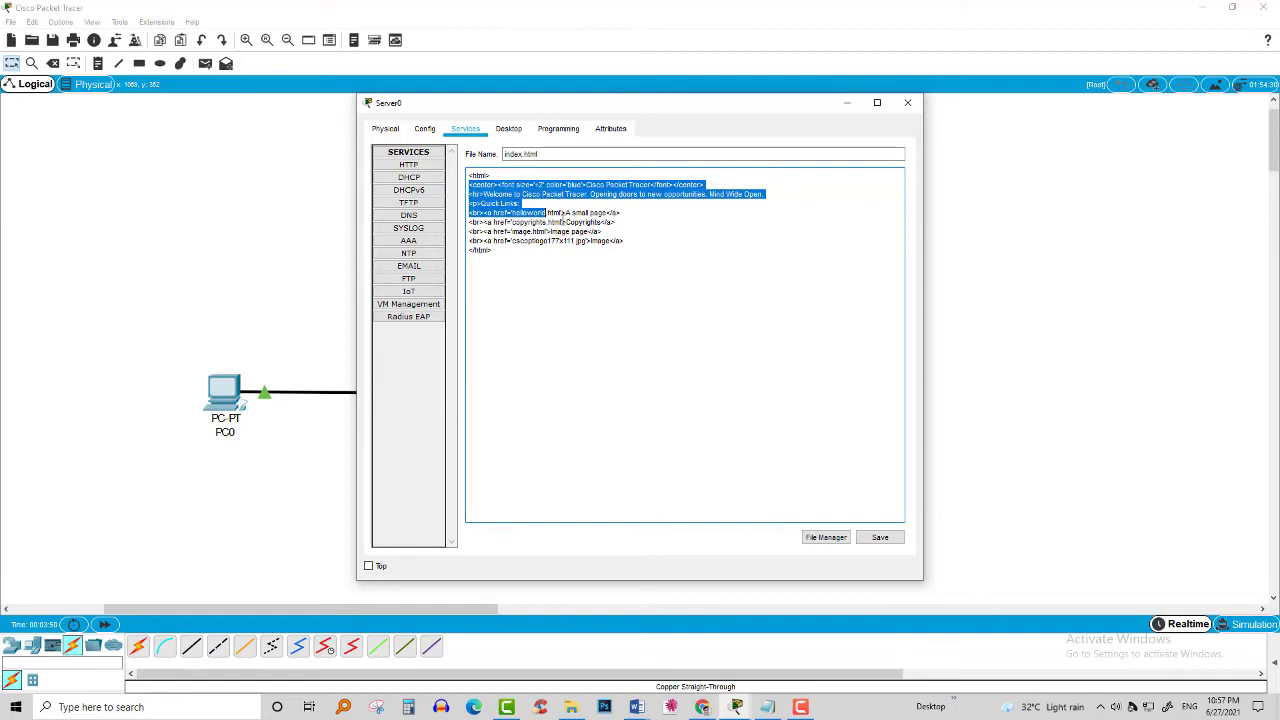
{"action": "key", "text": "Delete"}
{"action": "type", "text": "hello everyone. Subscribe our channel to"}
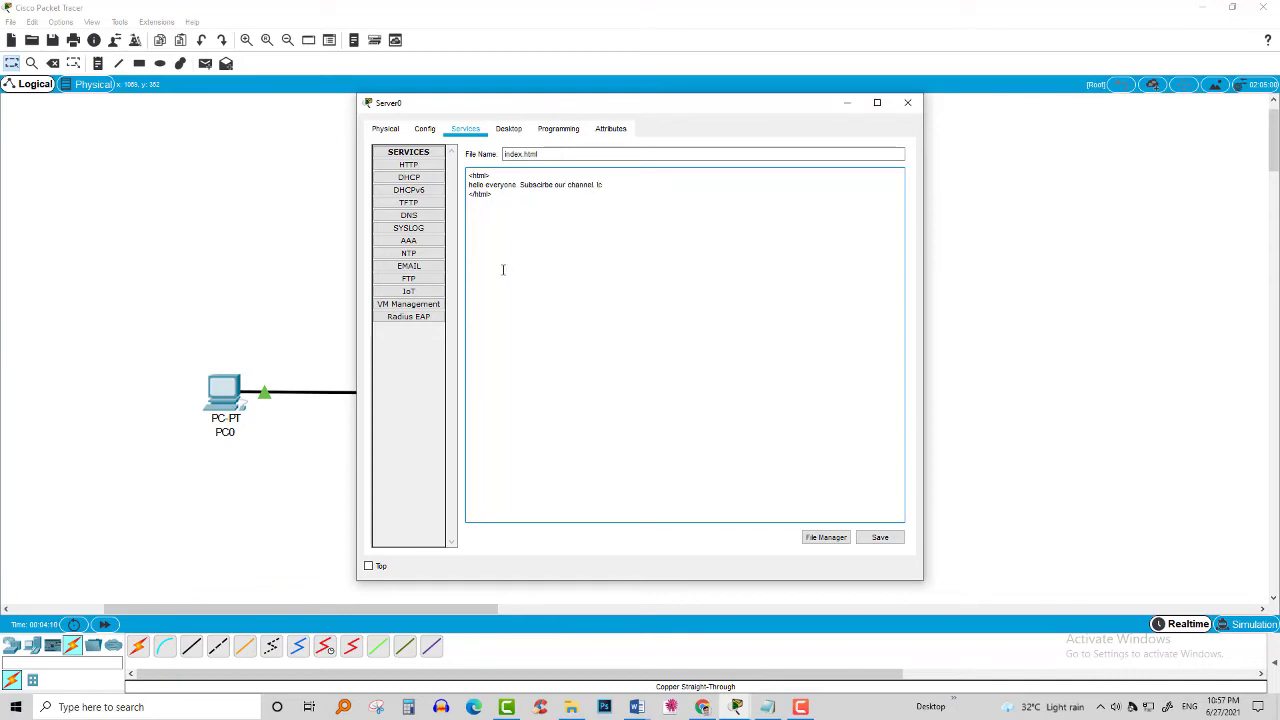
{"action": "type", "text": "!"}
{"action": "key", "text": "BackSpace"}
{"action": "key", "text": "BackSpace"}
{"action": "type", "text": "ionary.com"}
{"action": "left_click", "coordinate": [882, 540]}
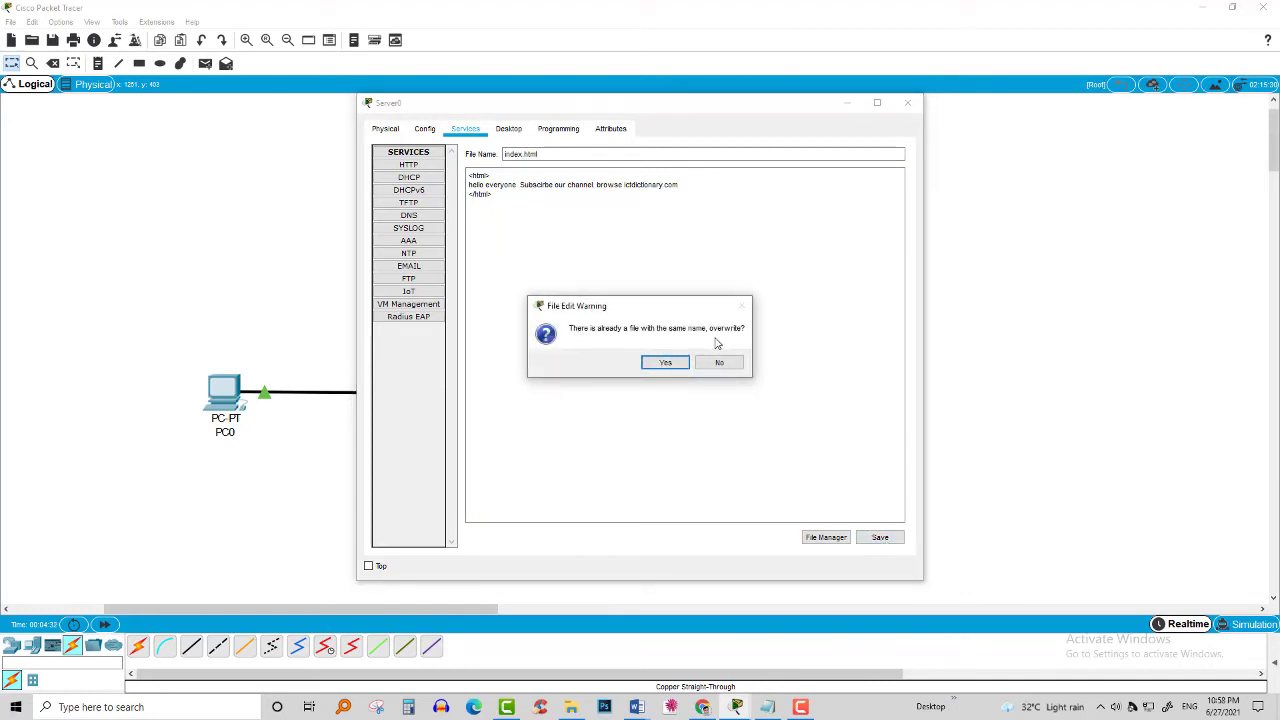
{"action": "left_click", "coordinate": [665, 363]}
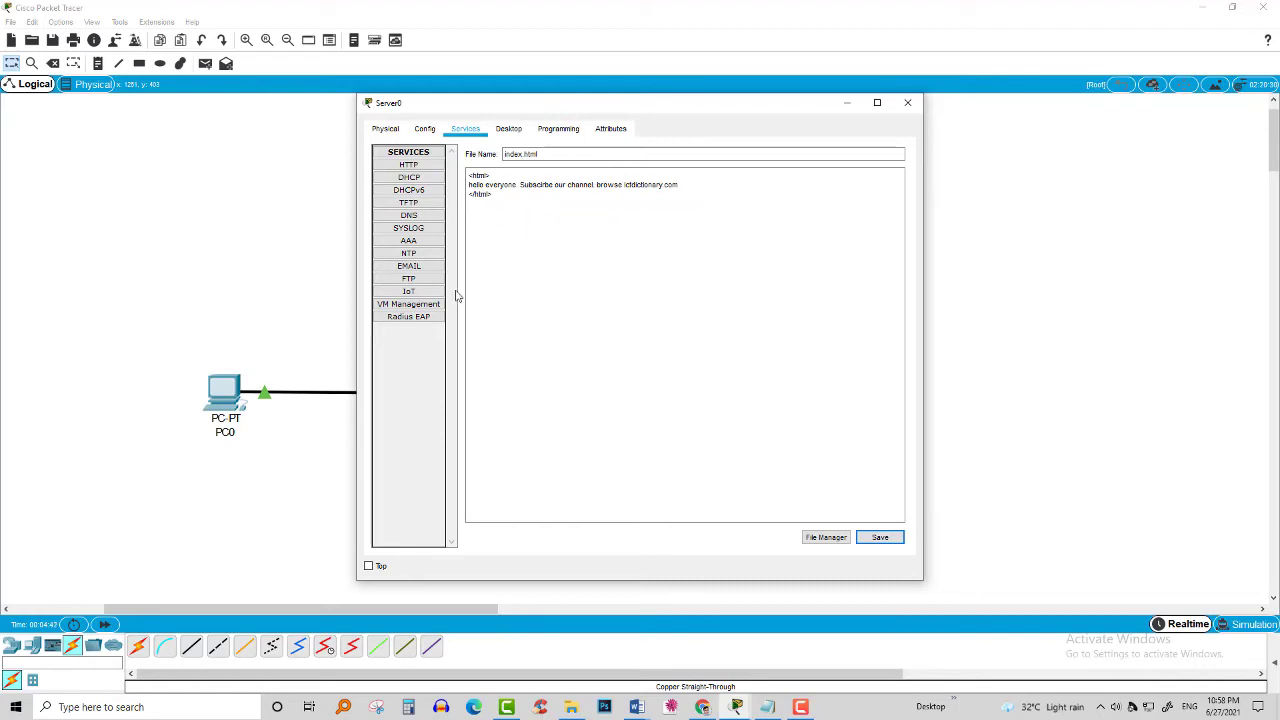
- Add an ictdictionary.com A record pointing to 192.168.1.1 and turn the DNS service on
{"action": "left_click", "coordinate": [421, 220]}
{"action": "left_click", "coordinate": [592, 236]}
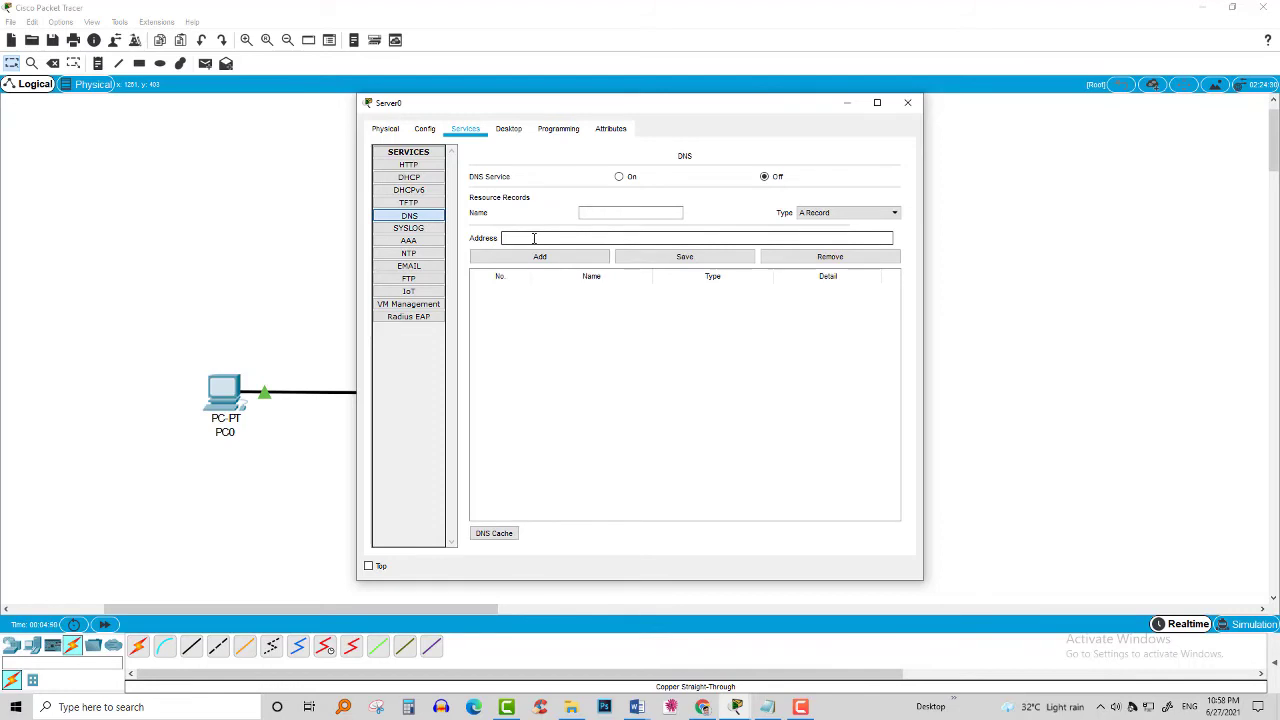
{"action": "left_click", "coordinate": [637, 212]}
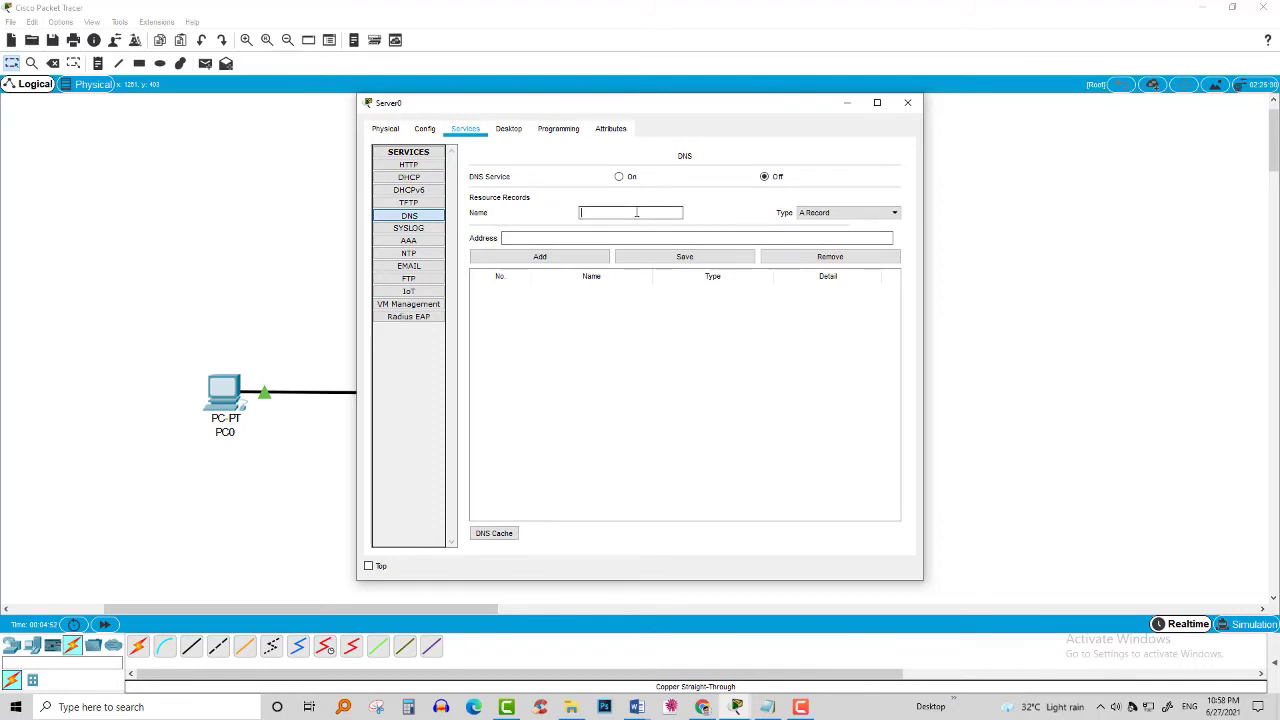
{"action": "type", "text": "k"}
{"action": "type", "text": "idictionary.com"}
{"action": "left_click", "coordinate": [604, 237]}
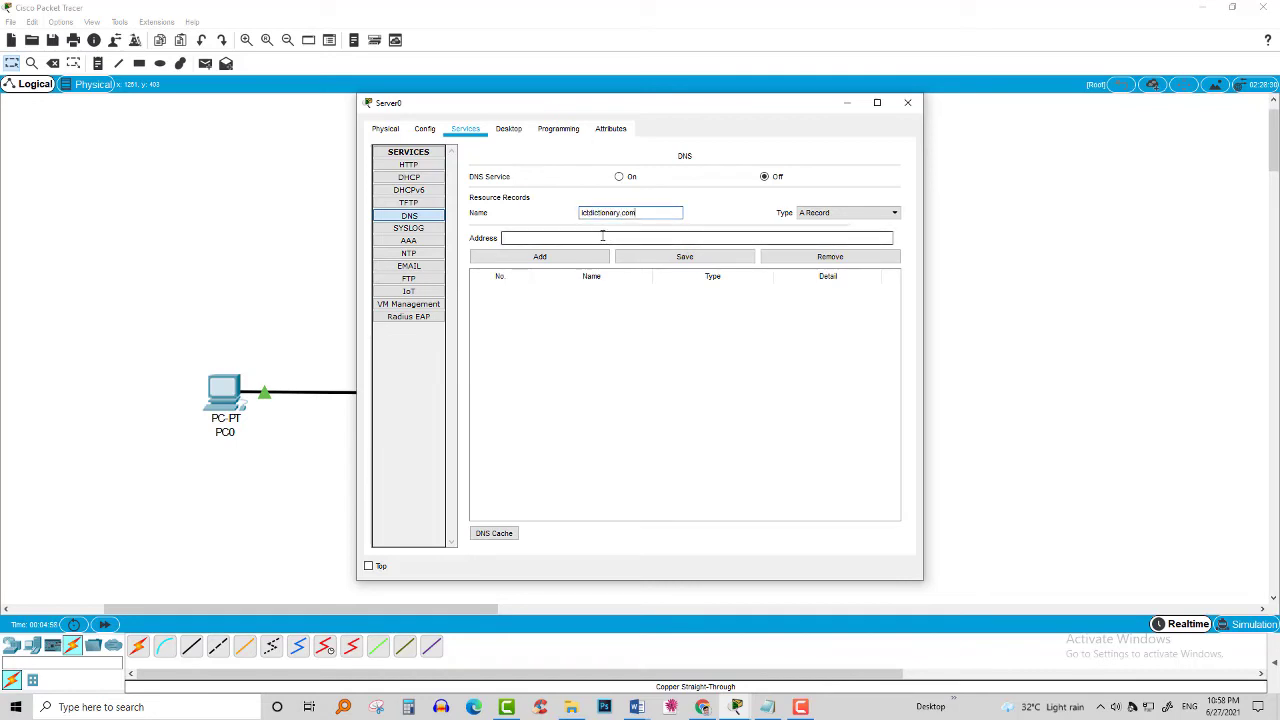
{"action": "right_click", "coordinate": [602, 237]}
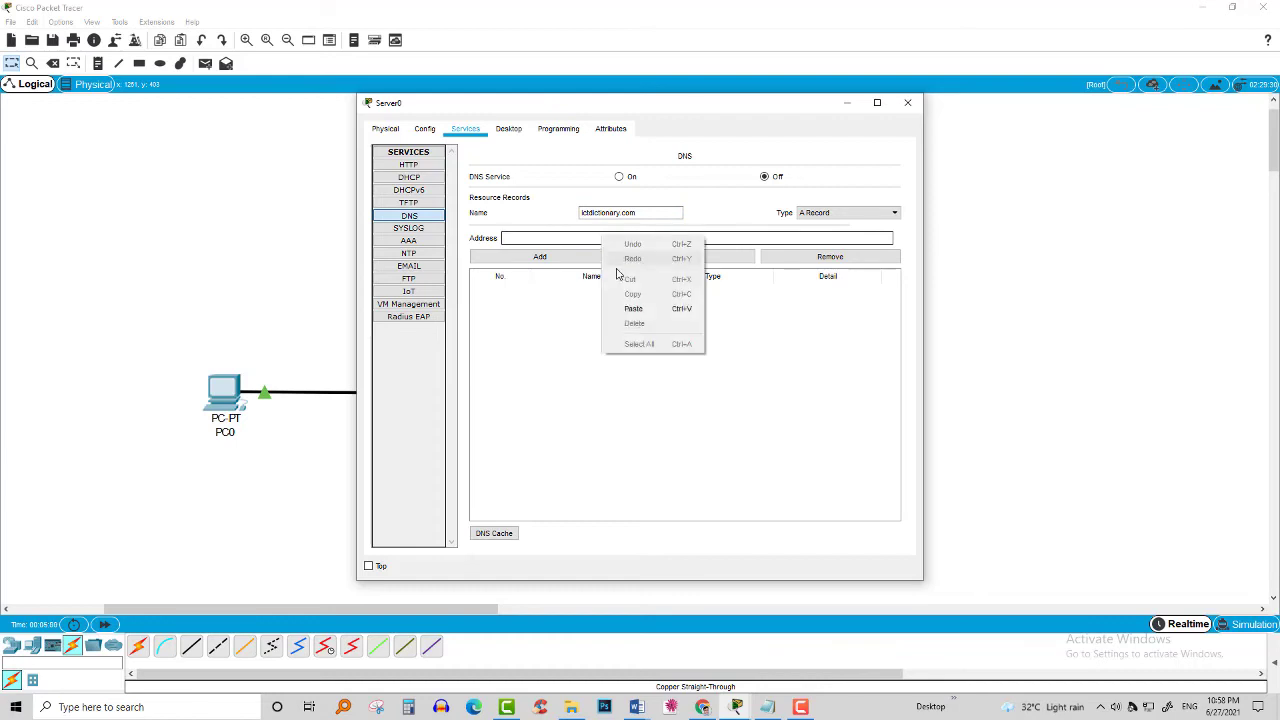
{"action": "left_click", "coordinate": [626, 302]}
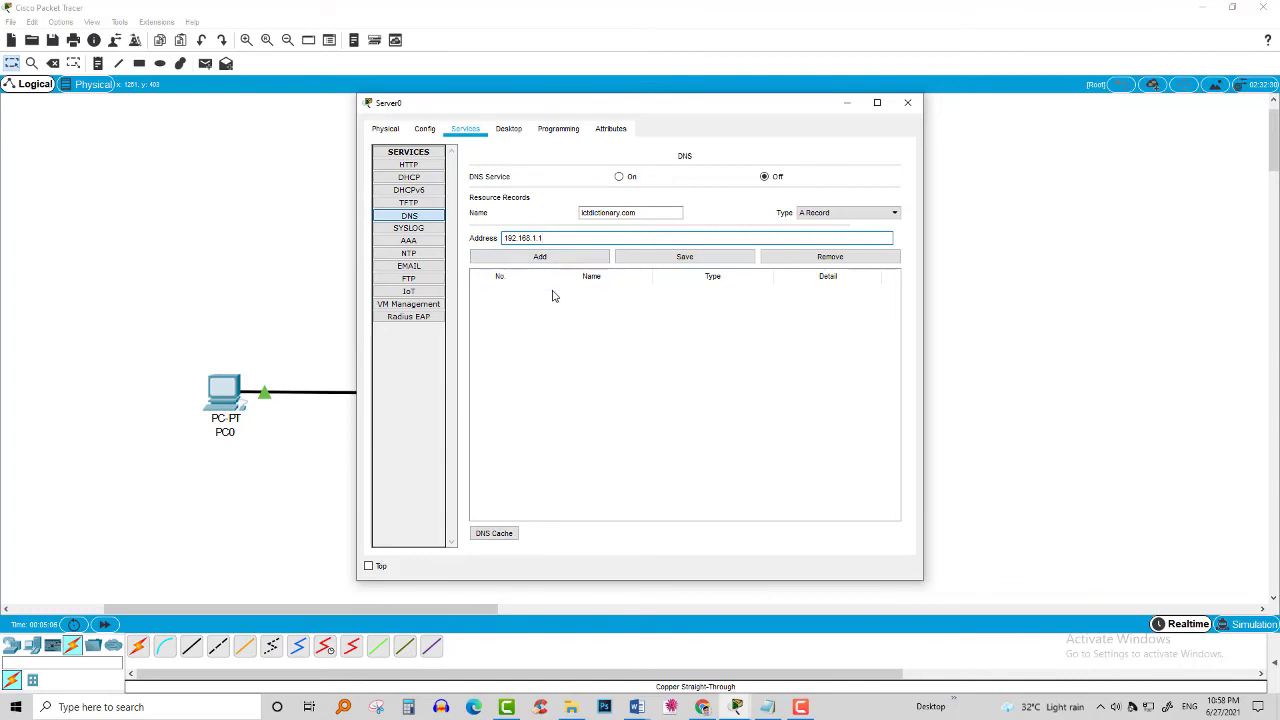
{"action": "left_click", "coordinate": [598, 328]}
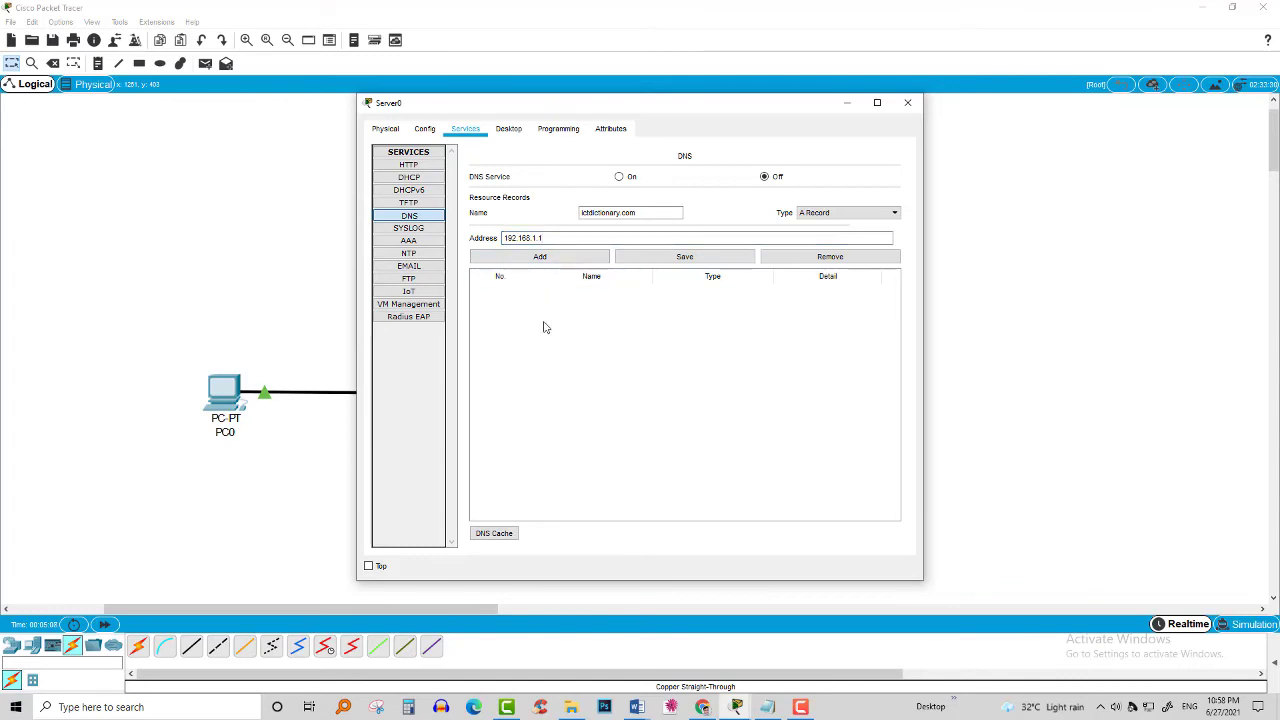
{"action": "left_click", "coordinate": [557, 262]}
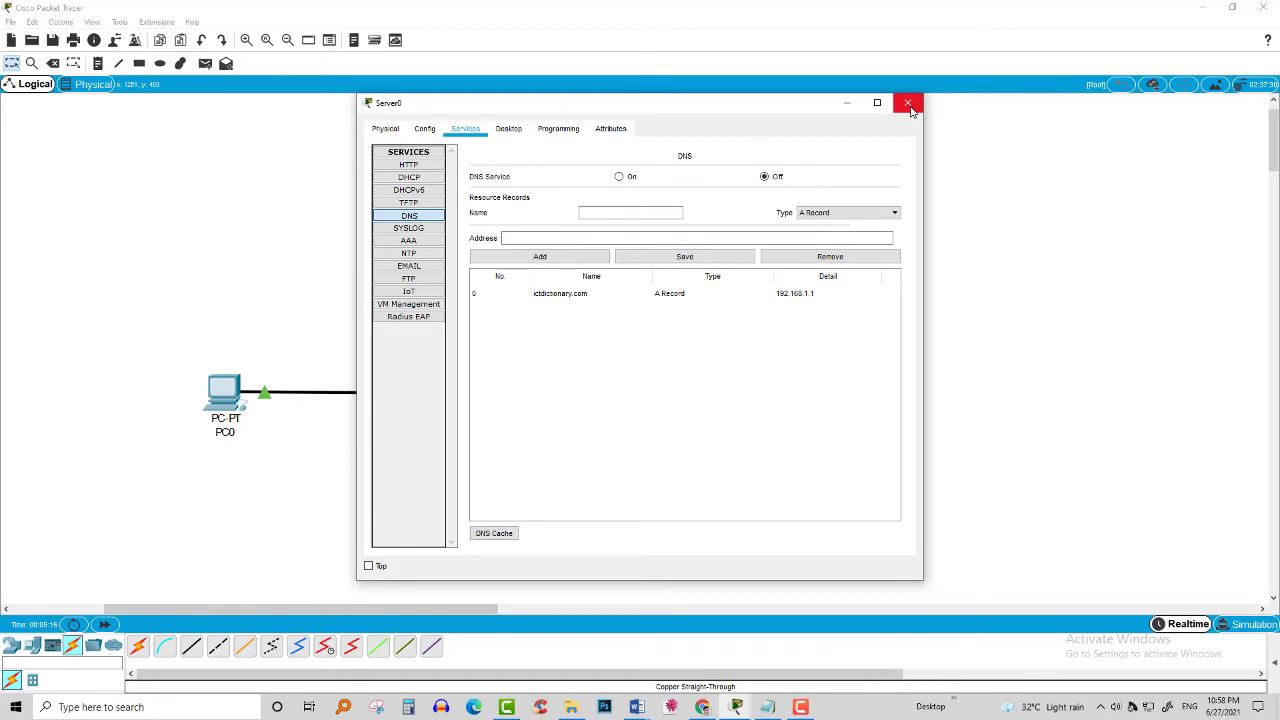
{"action": "left_click", "coordinate": [619, 177]}
- Close Server0's window and place a '192.168.1.1' note below the server
{"action": "left_click", "coordinate": [909, 104]}
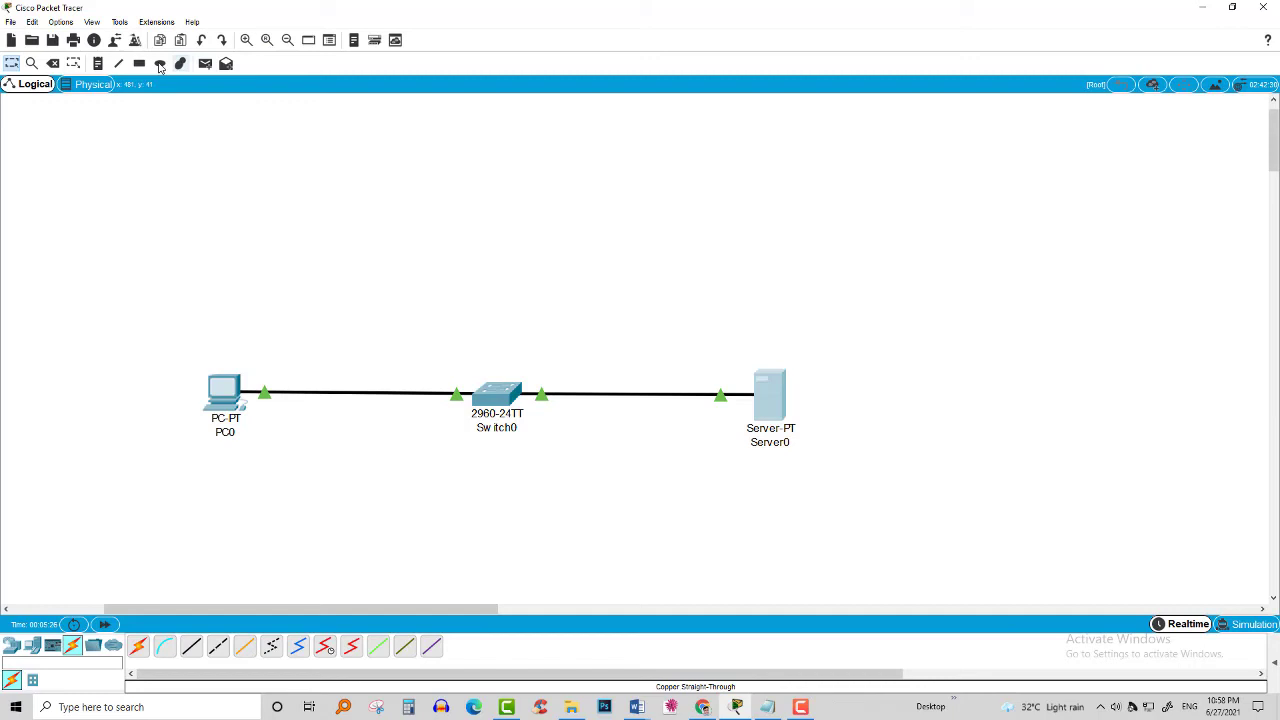
{"action": "left_click", "coordinate": [100, 64]}
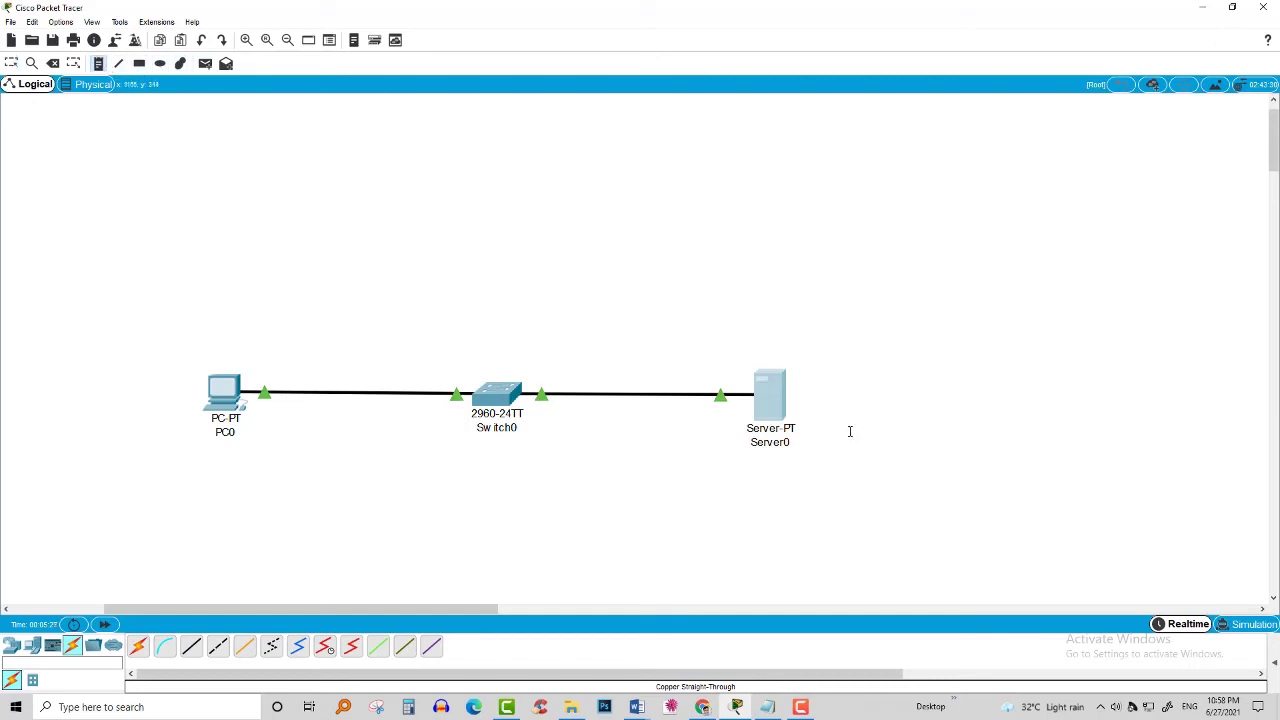
{"action": "left_click", "coordinate": [744, 472]}
{"action": "type", "text": "192.168.1.1"}
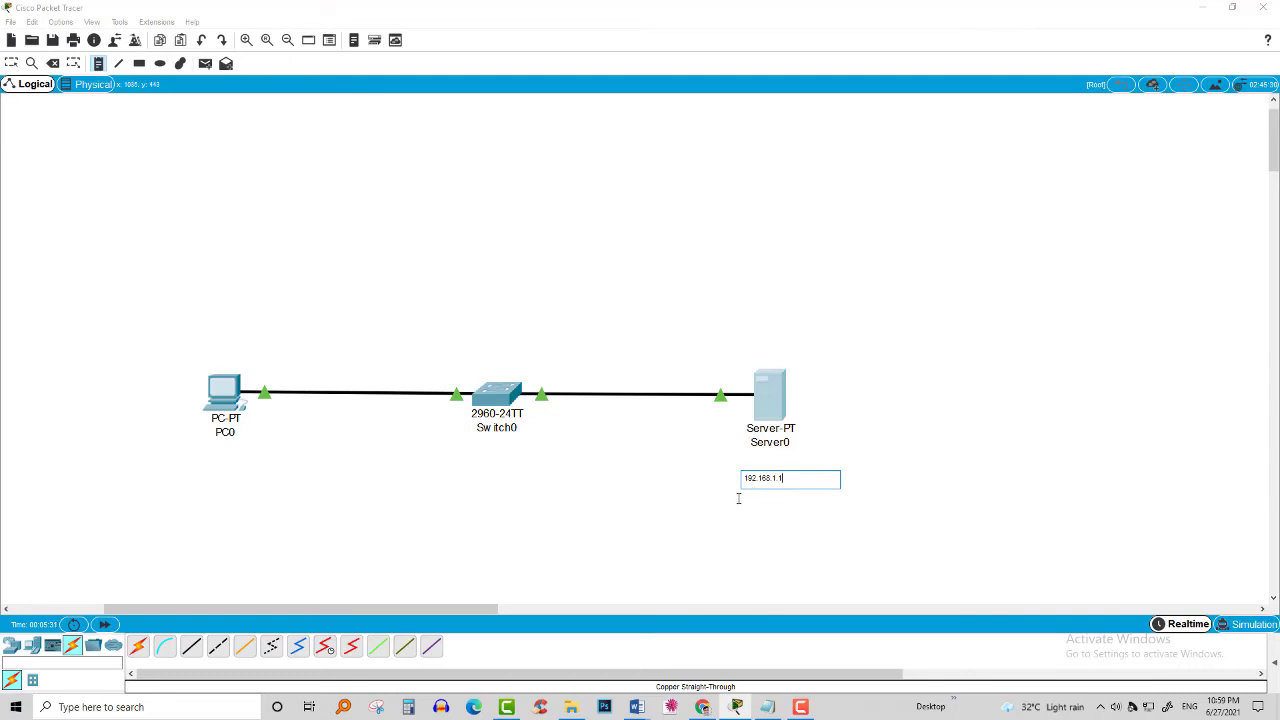
{"action": "left_click", "coordinate": [222, 372]}
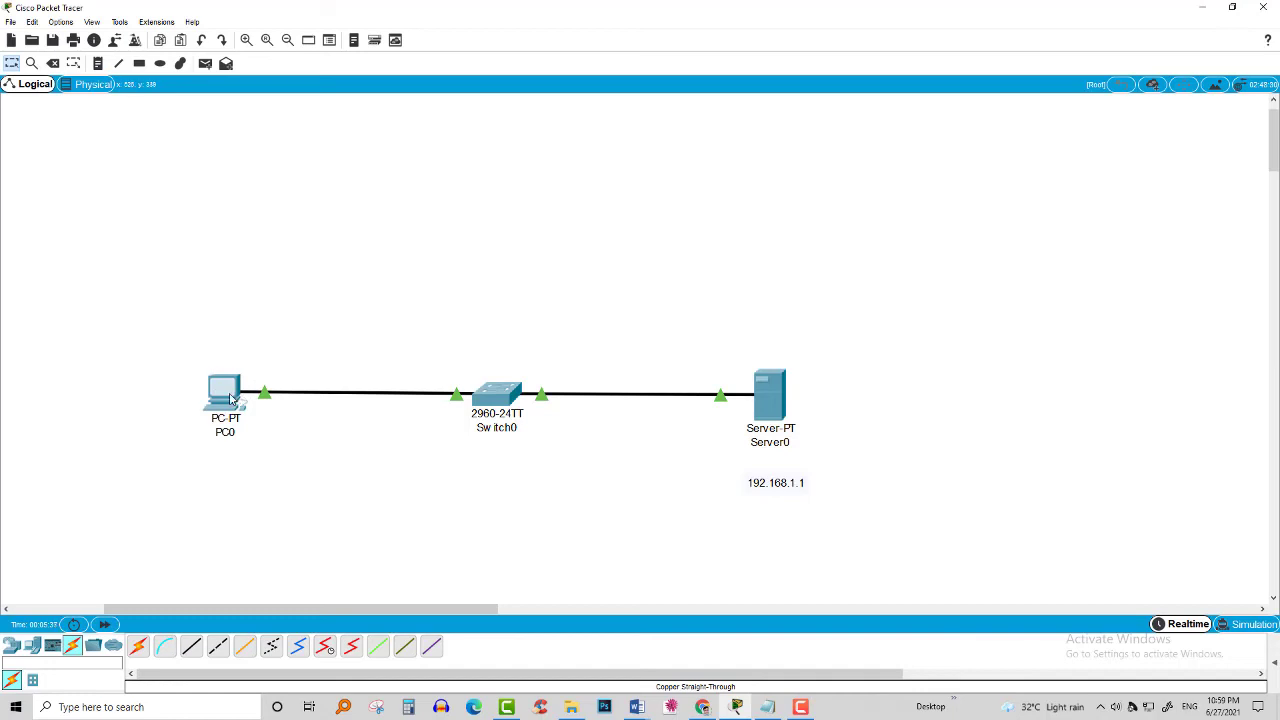
- Bring up PC0's IP Configuration panel
{"action": "left_click", "coordinate": [230, 398]}
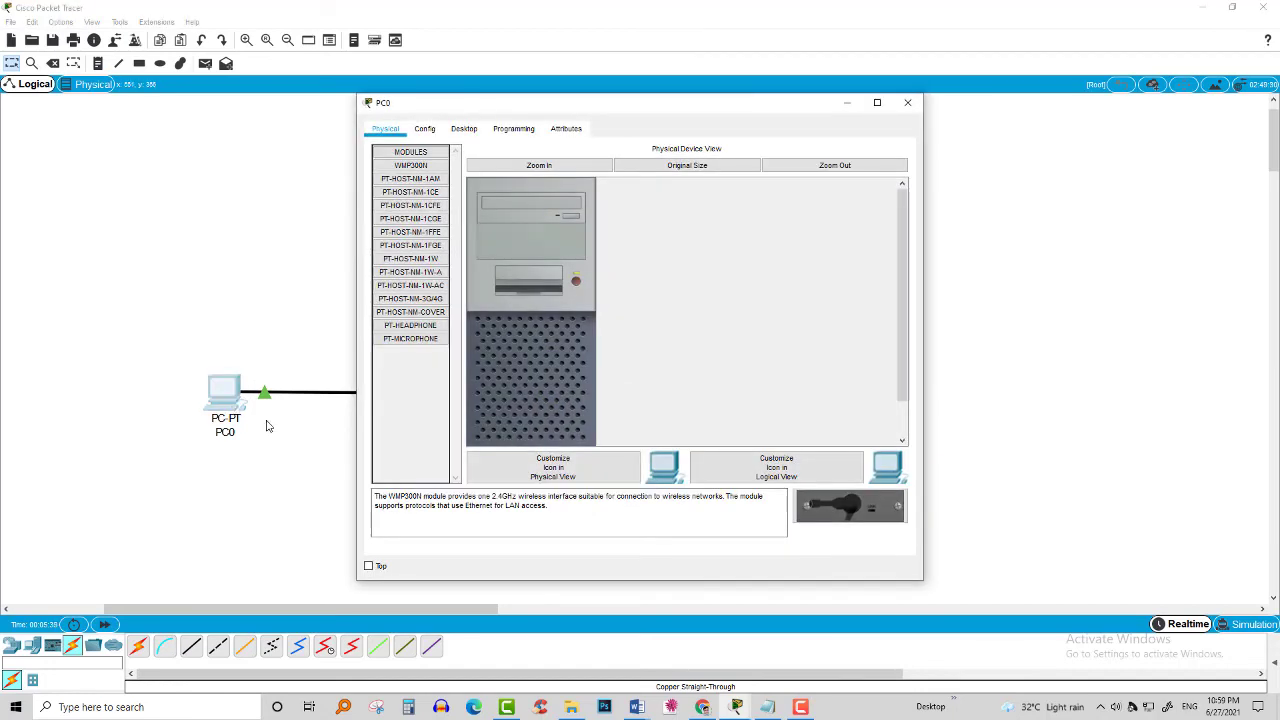
{"action": "left_click", "coordinate": [430, 136]}
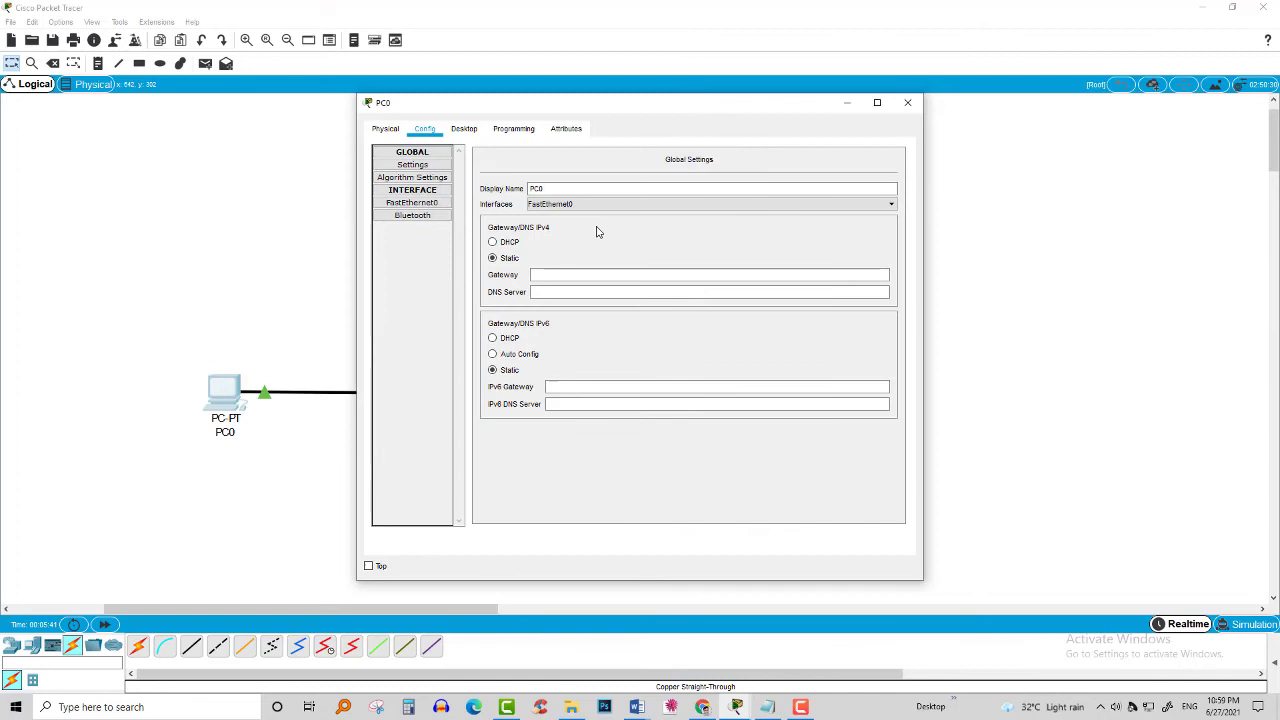
{"action": "left_click", "coordinate": [463, 134]}
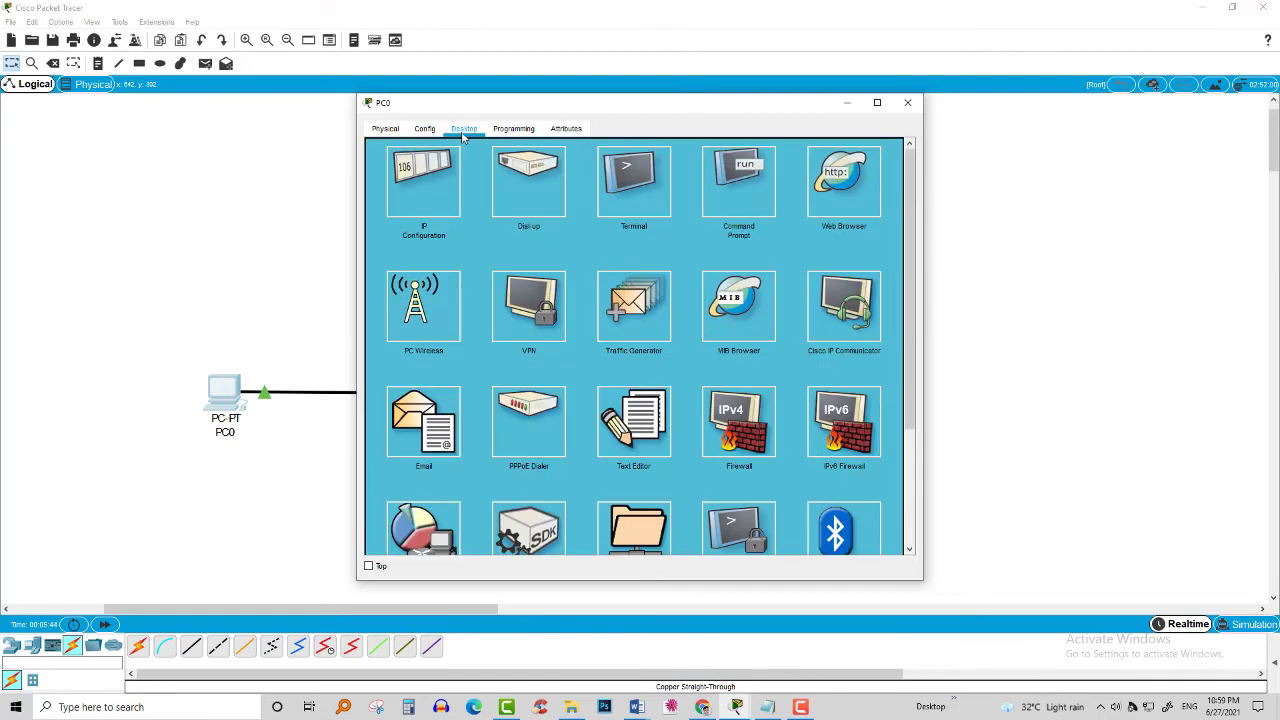
{"action": "left_click", "coordinate": [433, 206]}
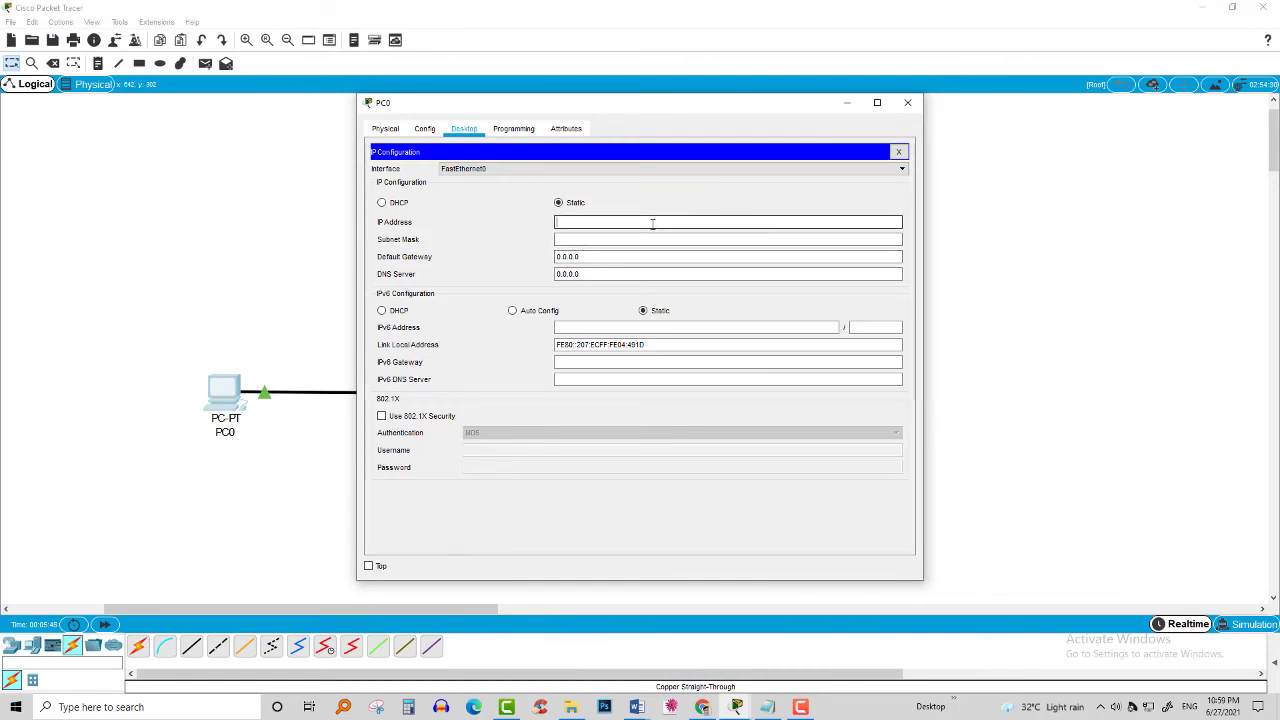
- Give PC0 IP 192.168.1.2, mask 255.255.255.0 and DNS 192.168.1.1, then close it
{"action": "type", "text": "192.168.1.1"}
{"action": "left_click", "coordinate": [650, 240]}
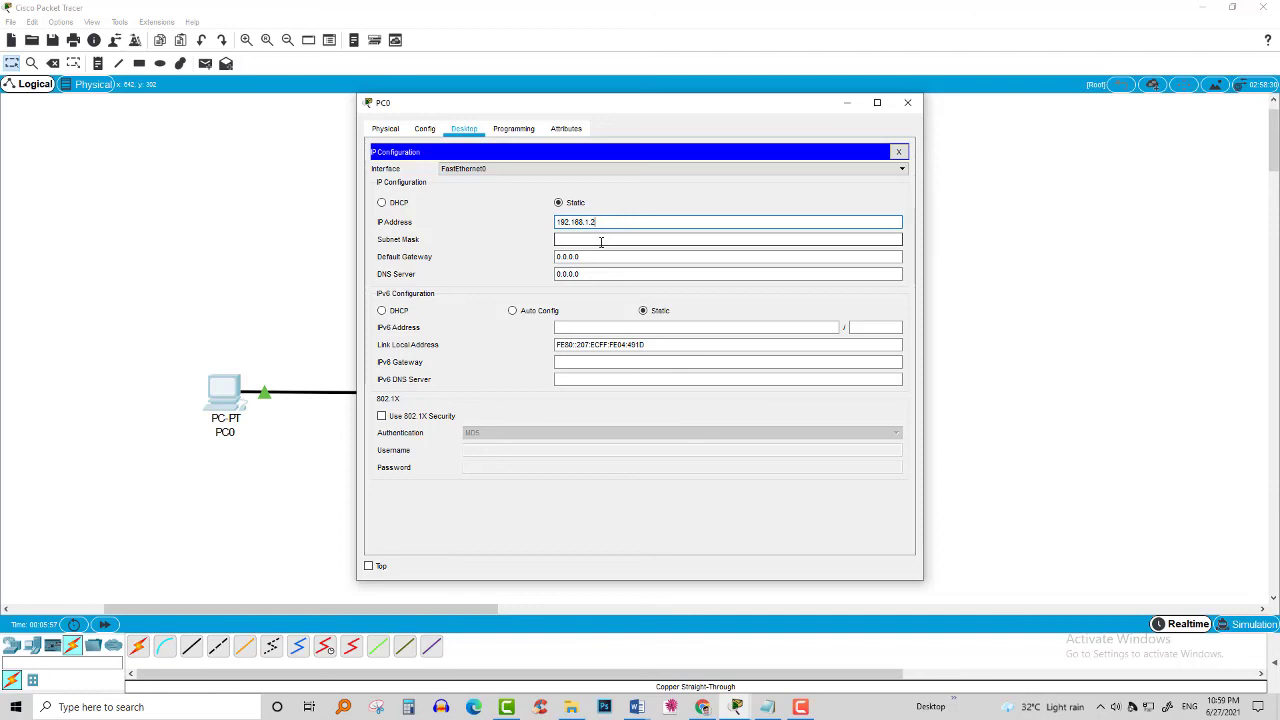
{"action": "left_click", "coordinate": [601, 240]}
{"action": "left_click", "coordinate": [608, 258]}
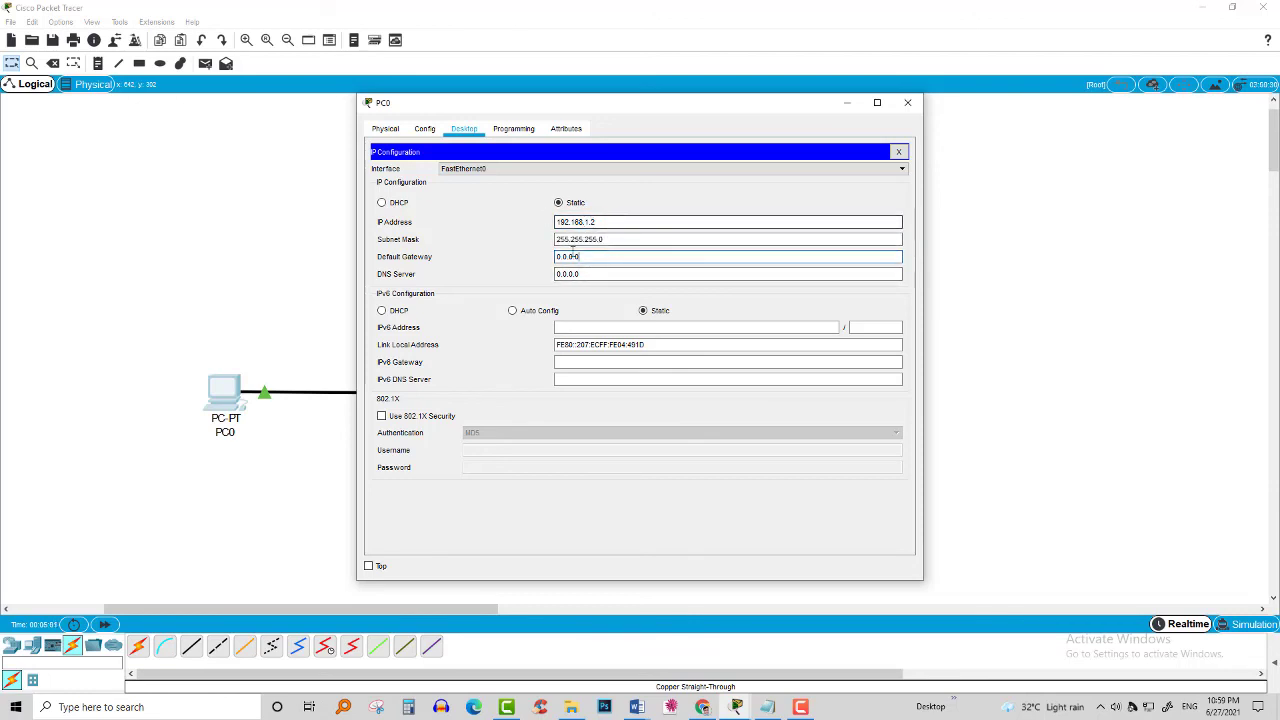
{"action": "left_click", "coordinate": [560, 276]}
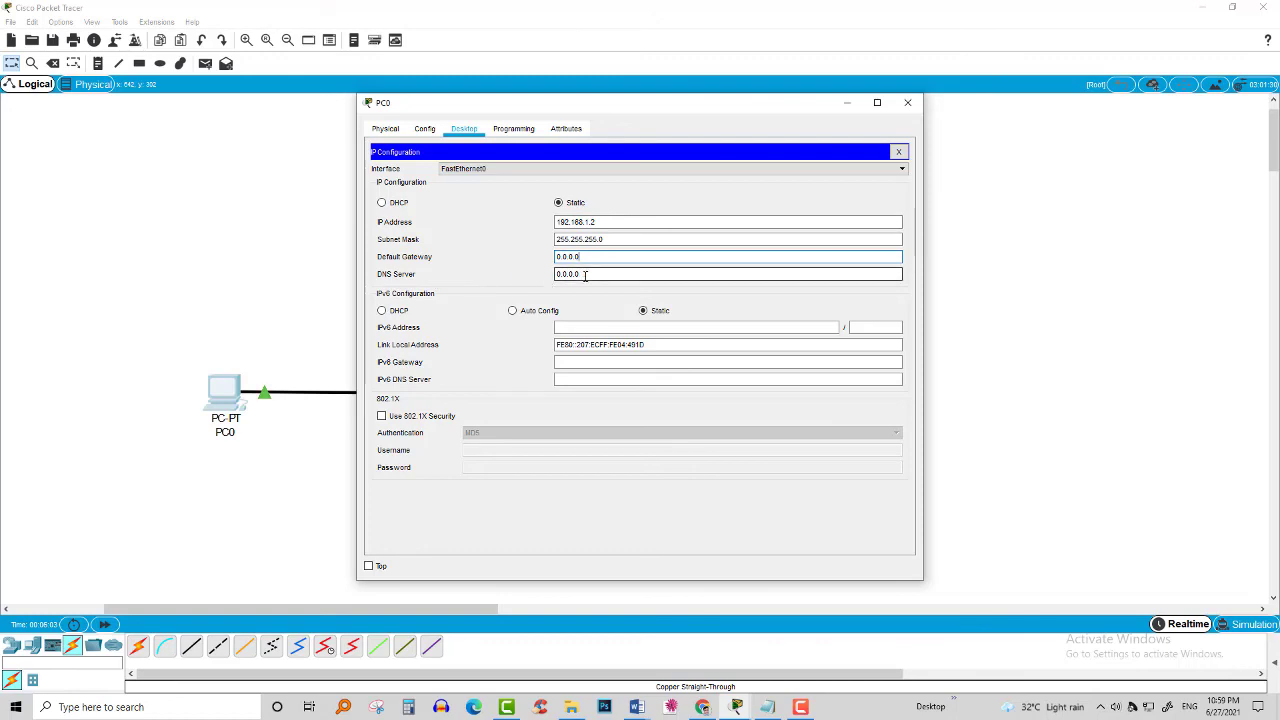
{"action": "mouse_move", "coordinate": [612, 106]}
{"action": "left_mouse_down"}
{"action": "mouse_move", "coordinate": [1086, 86]}
{"action": "mouse_move", "coordinate": [732, 82]}
{"action": "left_mouse_up"}
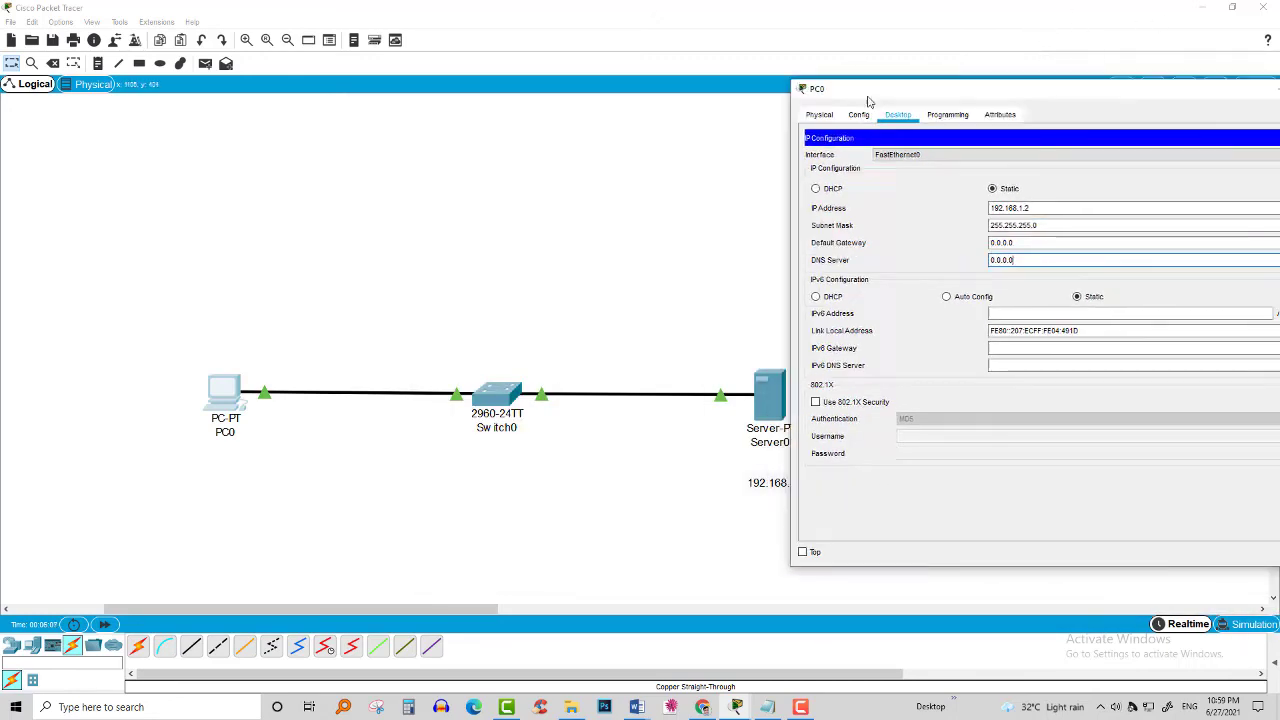
{"action": "double_click", "coordinate": [776, 248]}
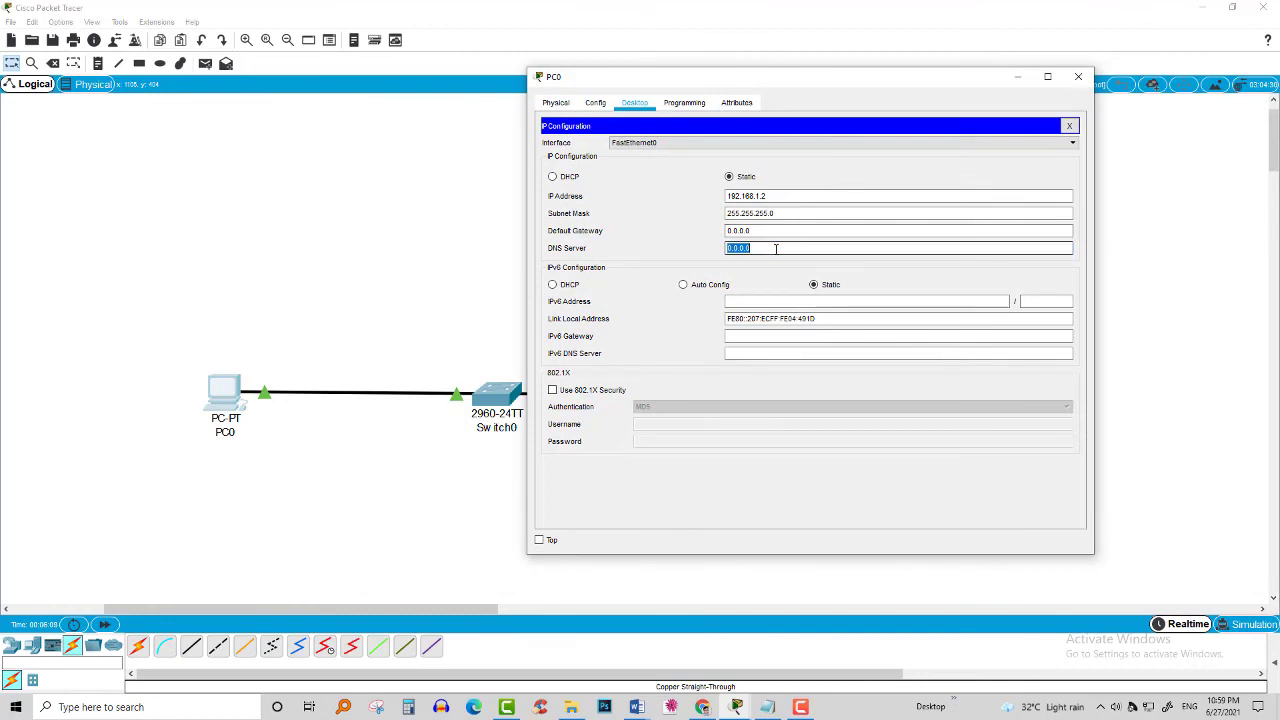
{"action": "type", "text": "192.168.1.1"}
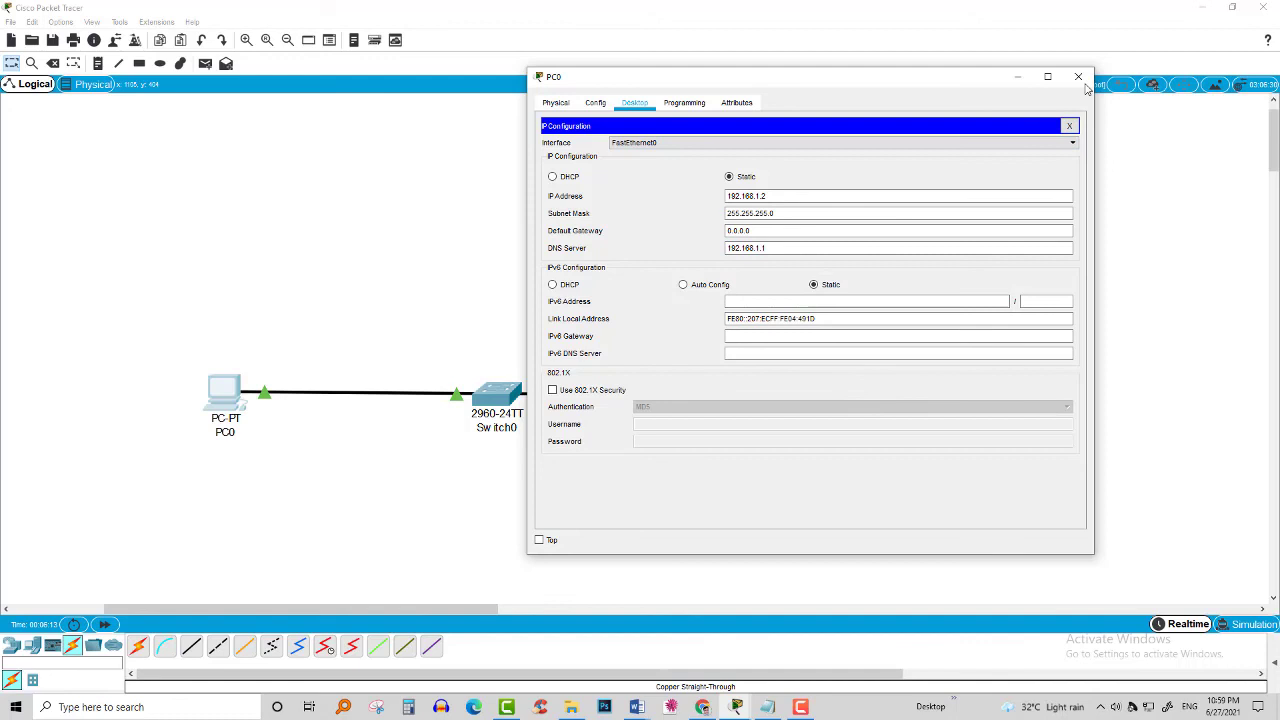
{"action": "left_click", "coordinate": [1078, 76]}
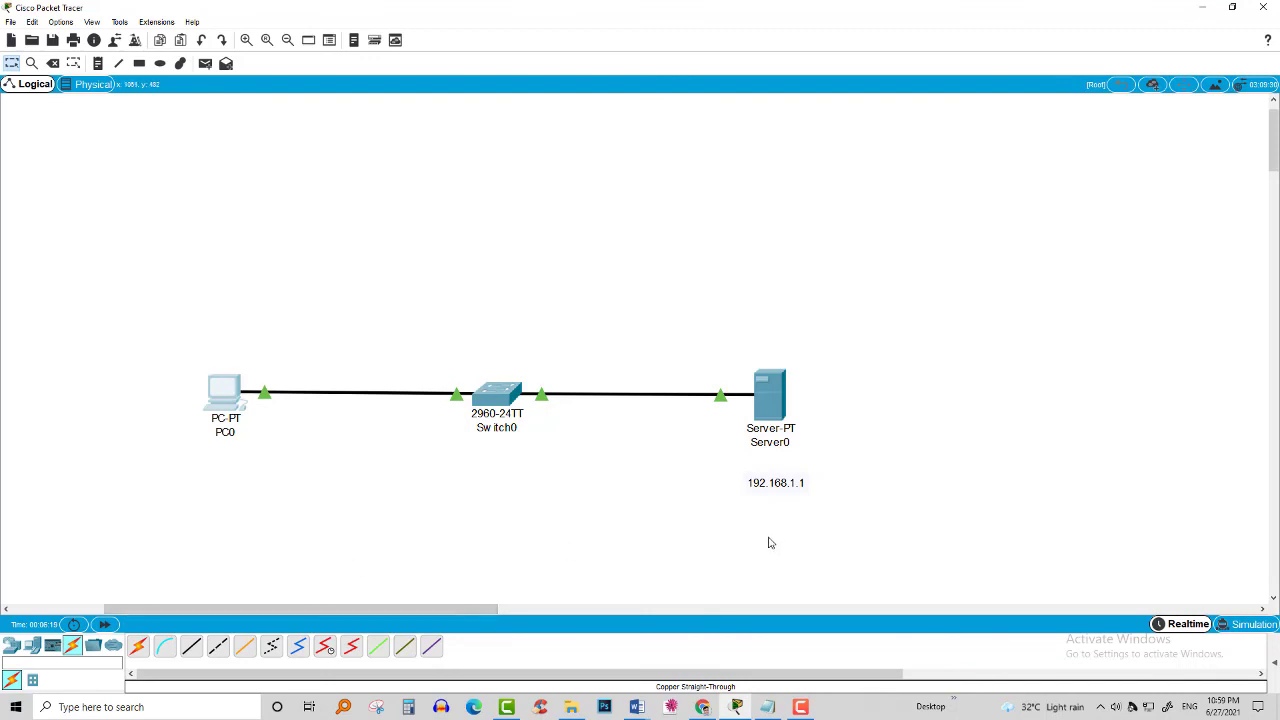
- Browse to ictdictionary.com in PC0's web browser to display the server's greeting page
{"action": "left_click", "coordinate": [225, 392]}
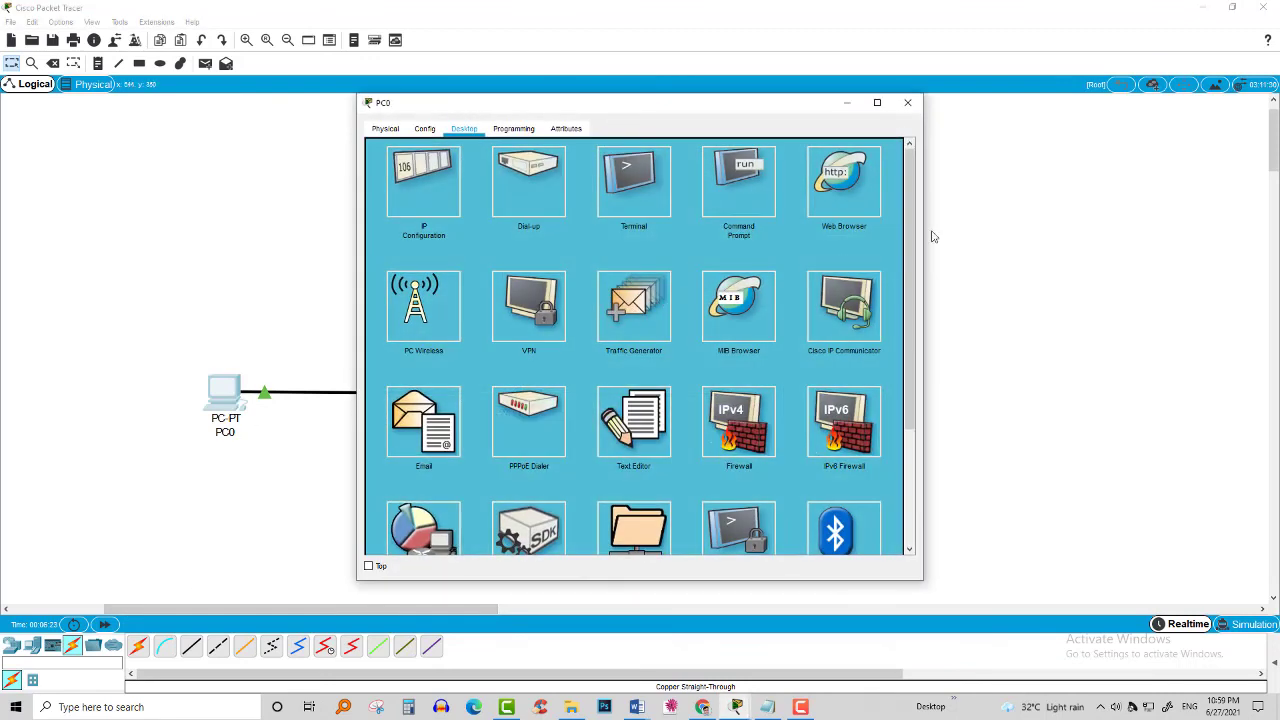
{"action": "left_click", "coordinate": [858, 203]}
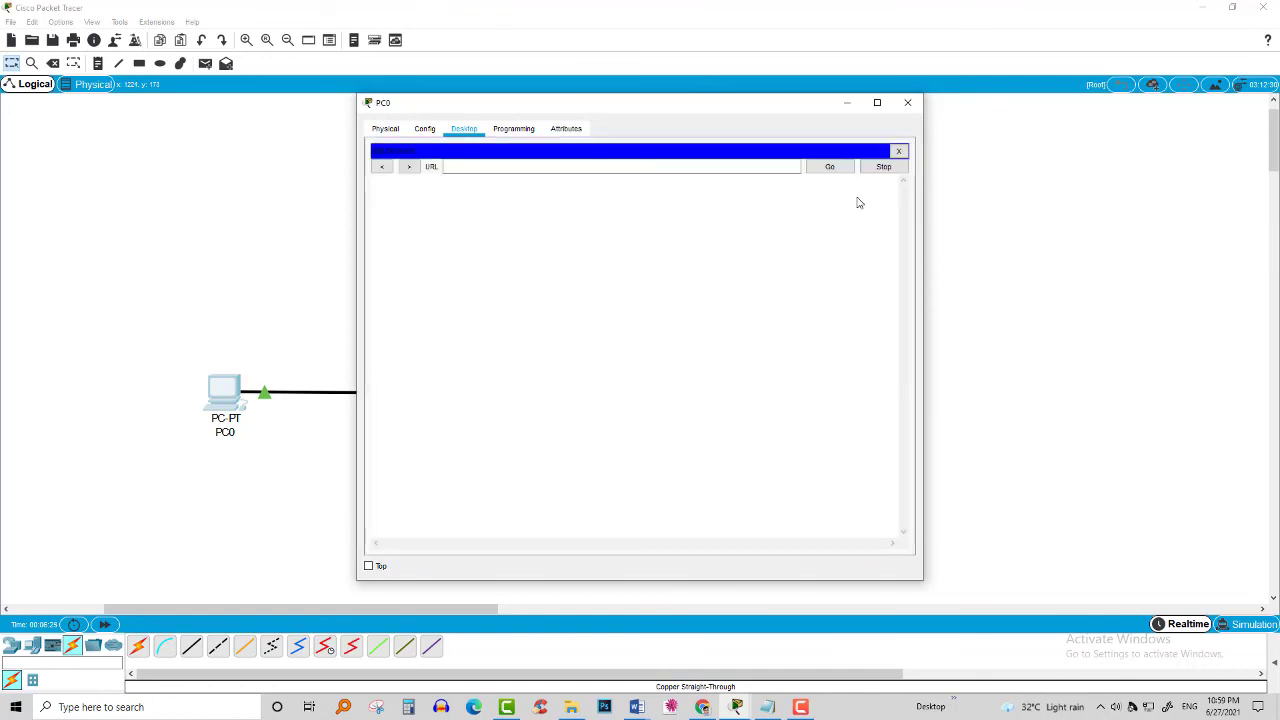
{"action": "left_click", "coordinate": [505, 167]}
{"action": "type", "text": "ictdictionary.com"}
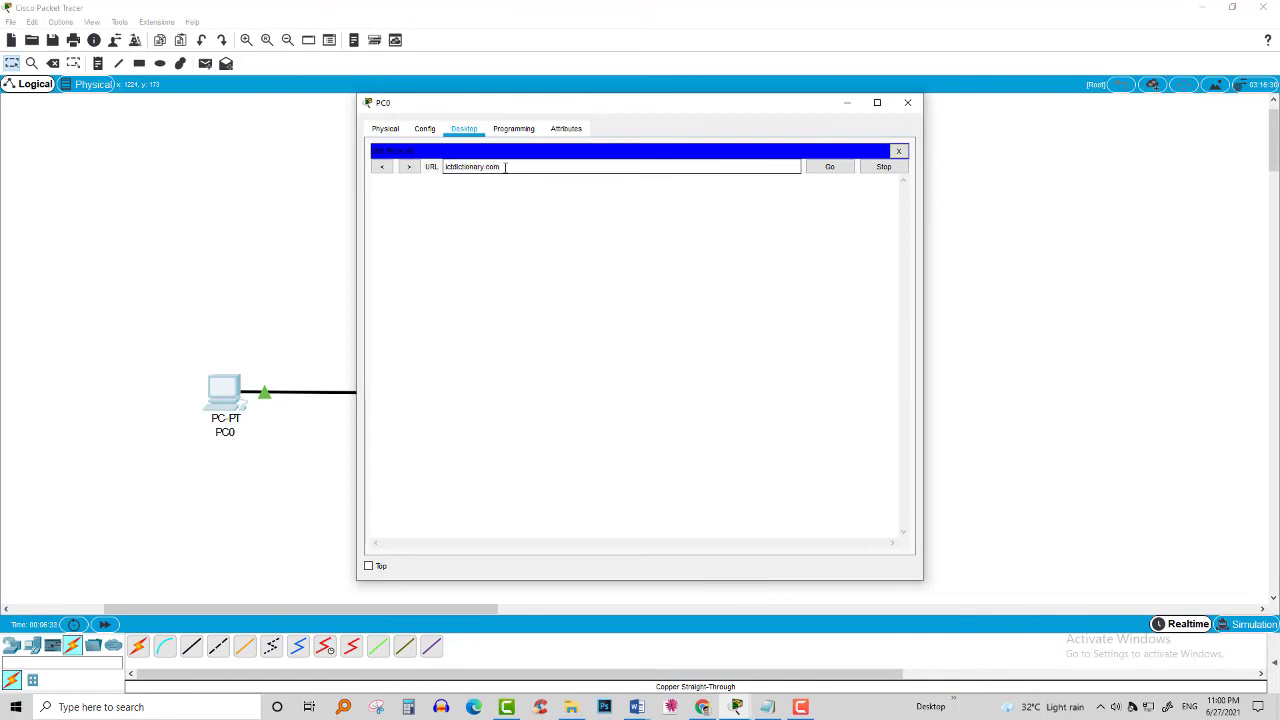
{"action": "left_click", "coordinate": [830, 170]}
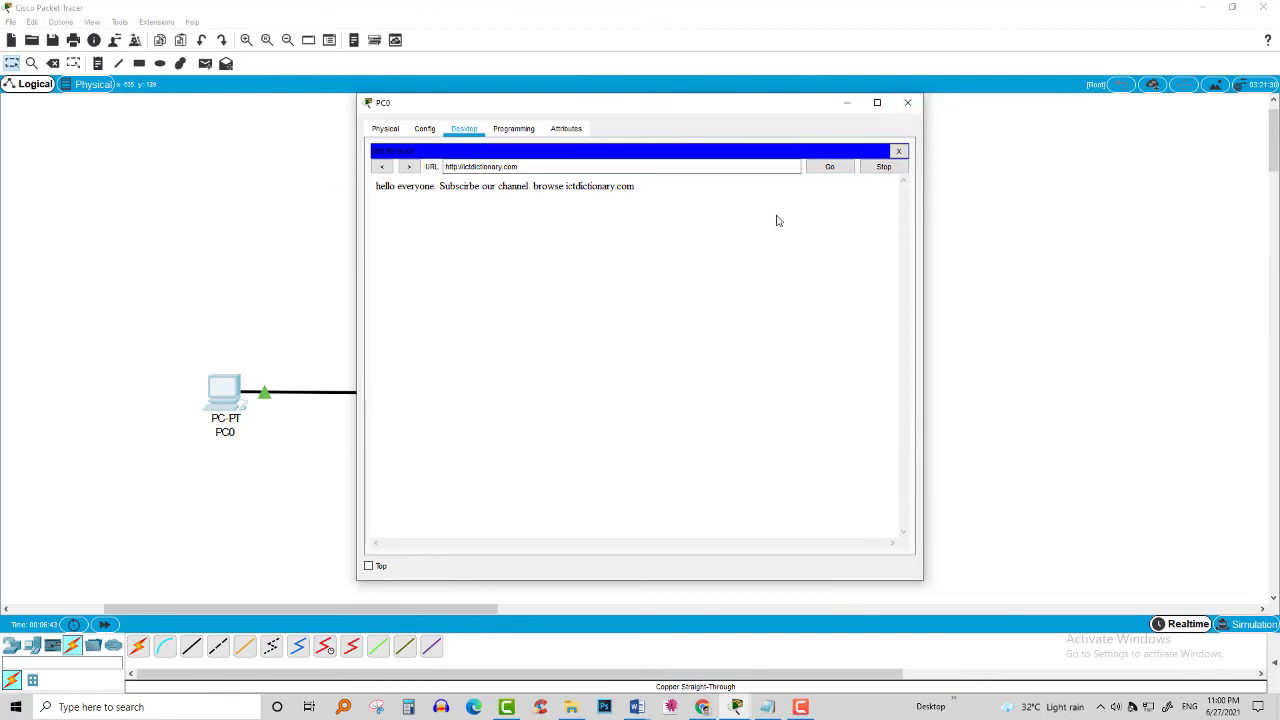
{"action": "left_click", "coordinate": [907, 102]}
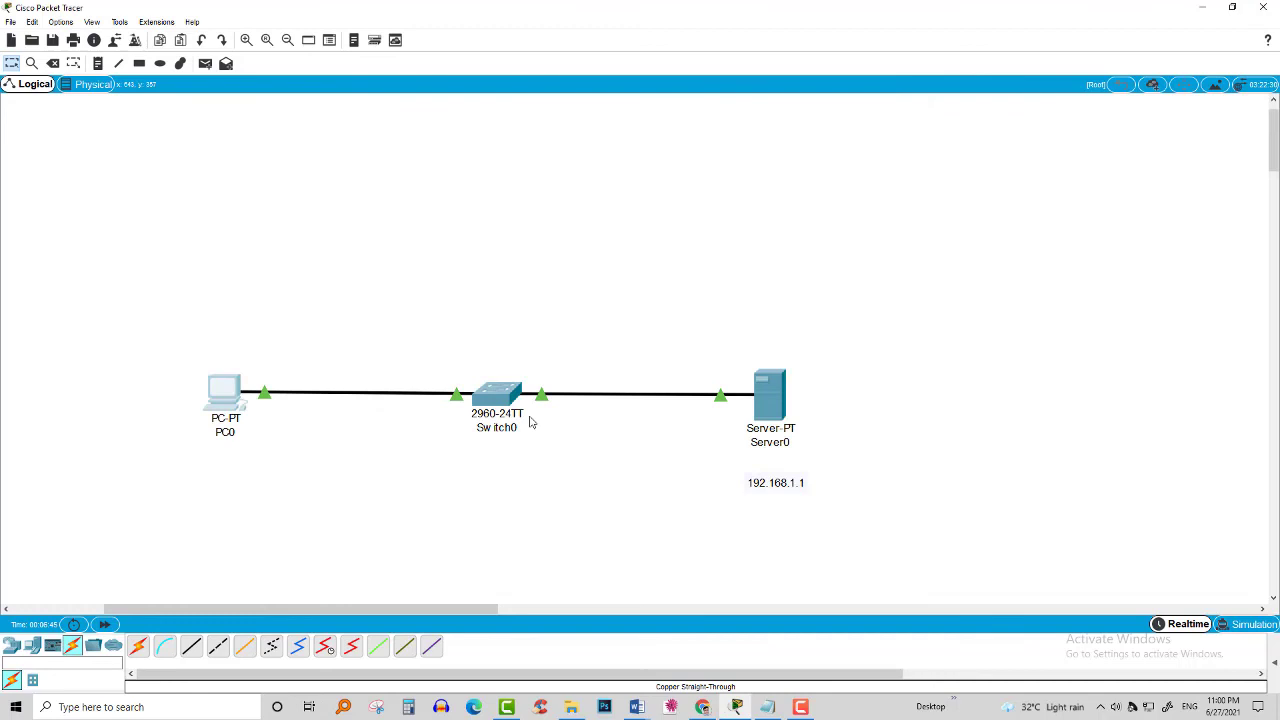